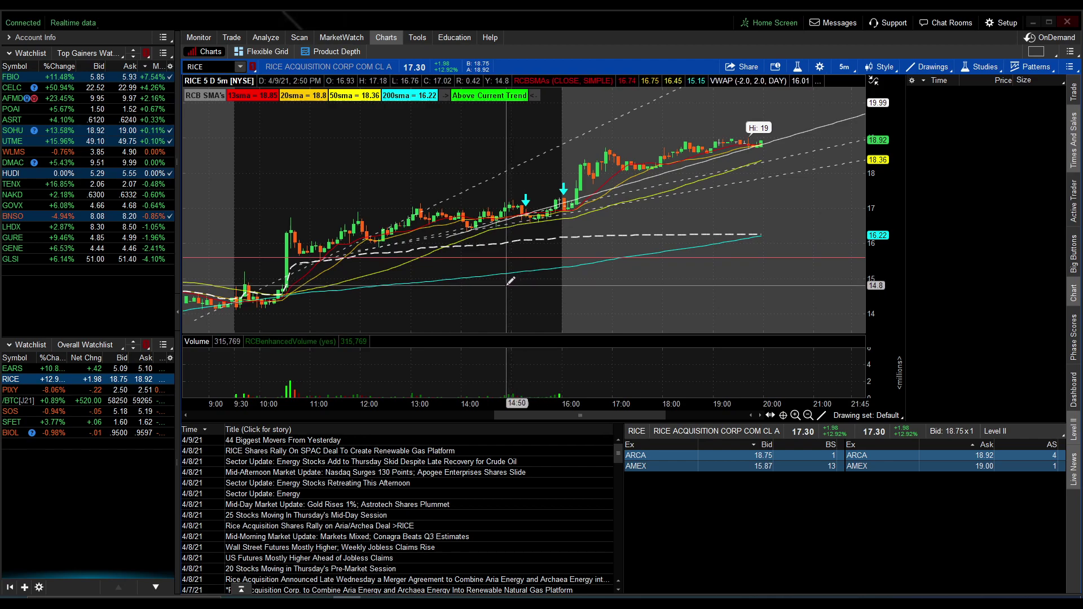
Zoom and rescale the RICE chart, then switch to AFMD and zoom in to about the last day
drag(511, 282, 231, 177)
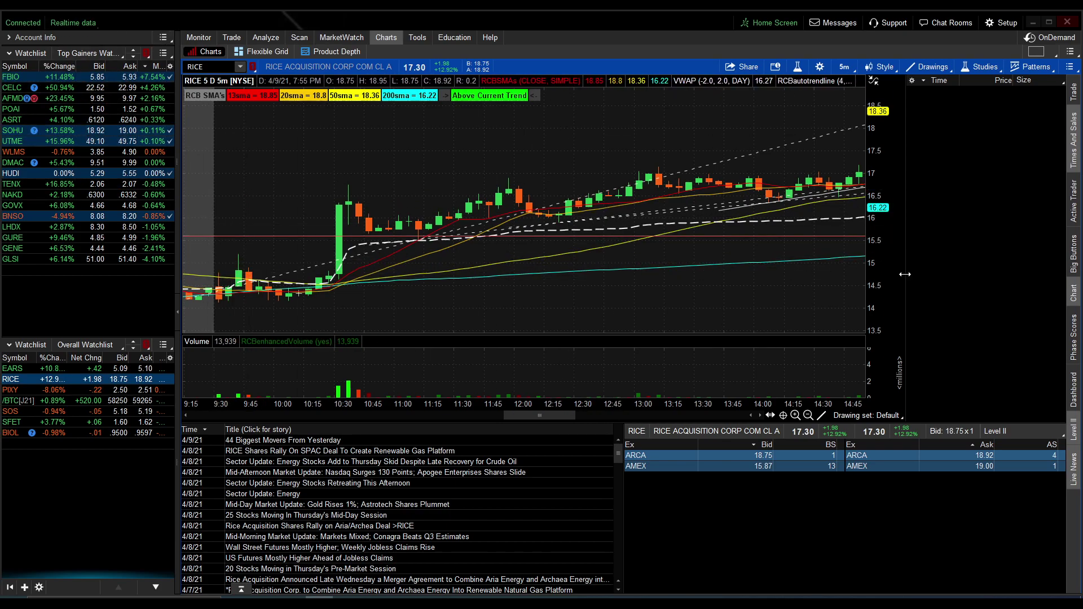
drag(892, 240, 887, 200)
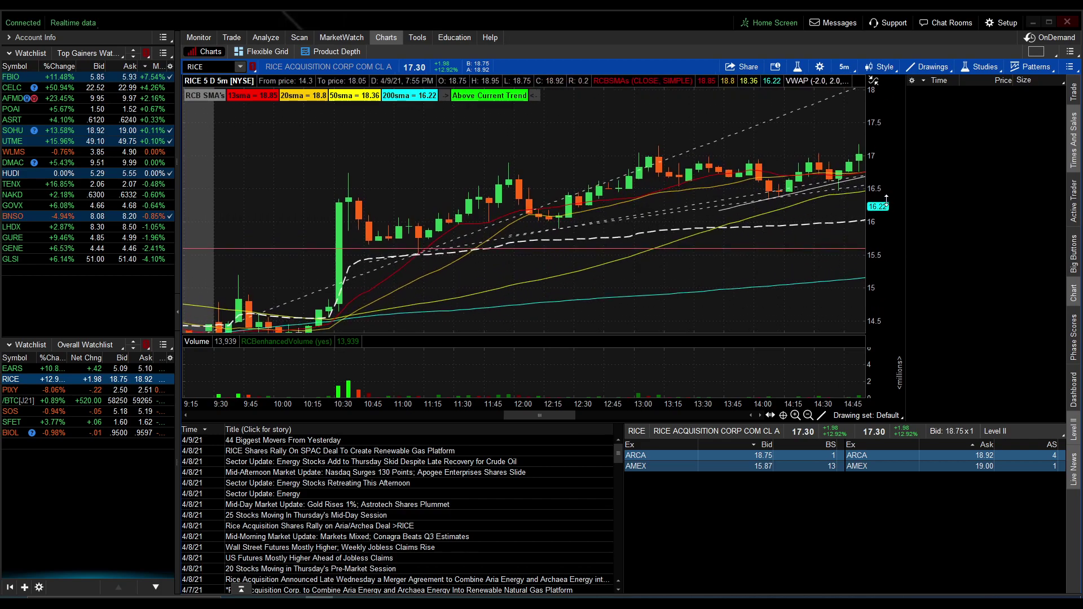
click(69, 89)
click(67, 101)
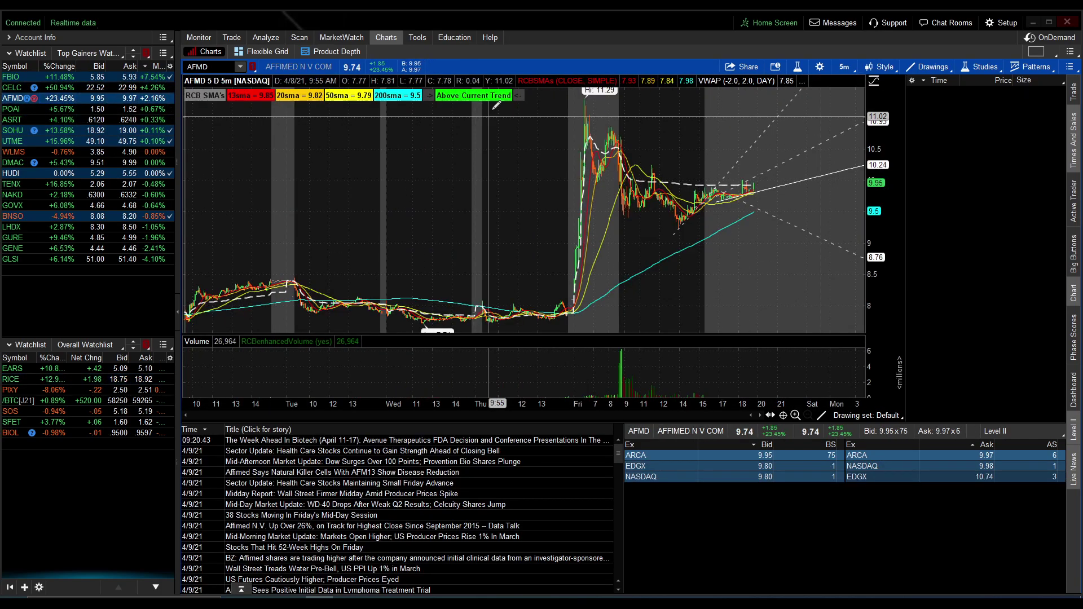
scroll(753, 173, up, 5)
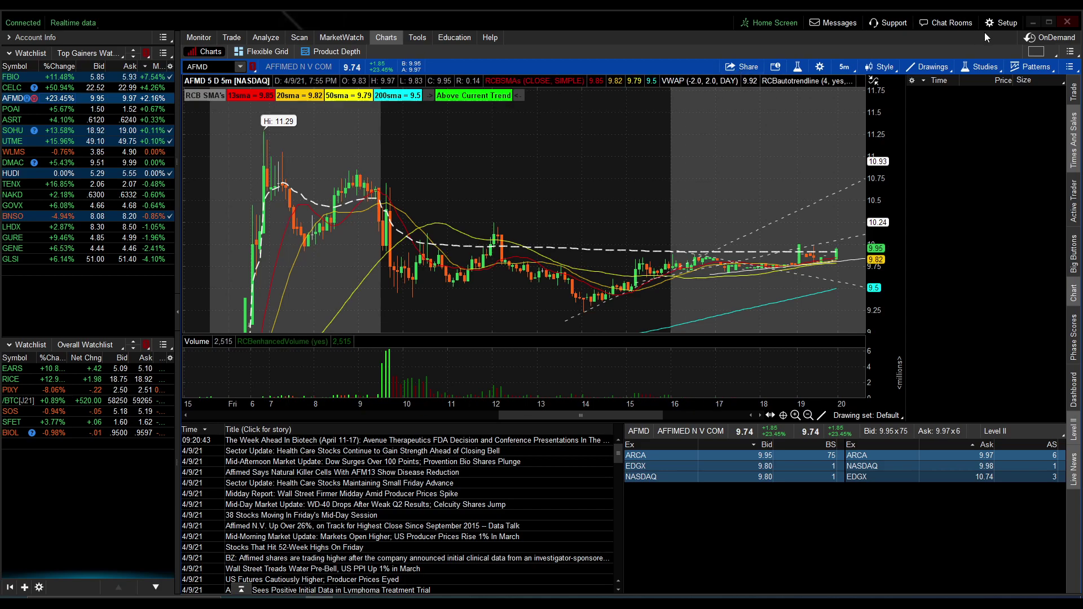
Reset the workspace to default from Setup and confirm the reset
click(1007, 26)
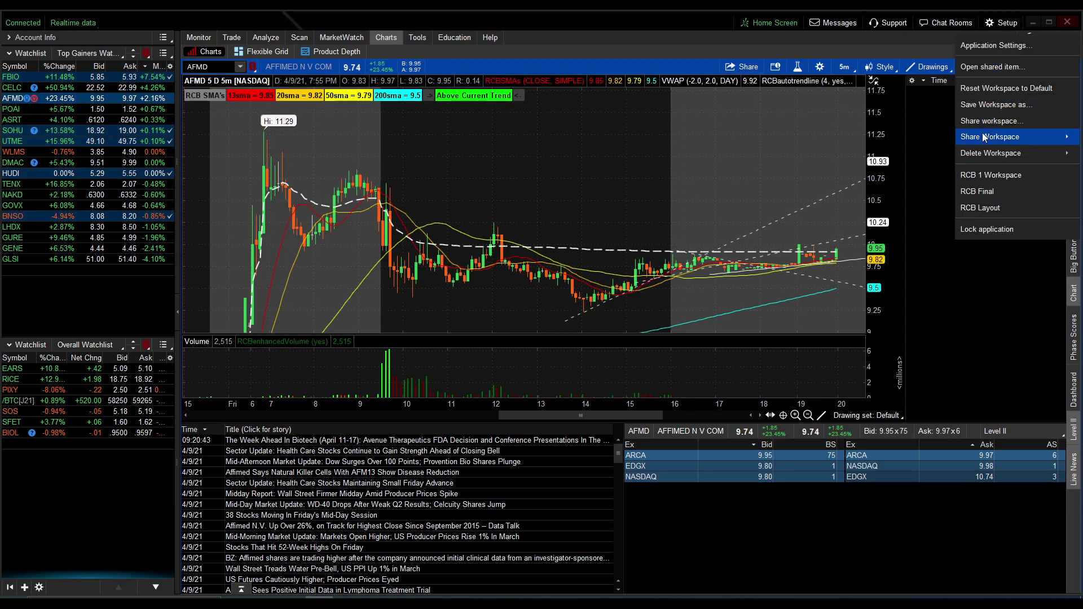
click(983, 91)
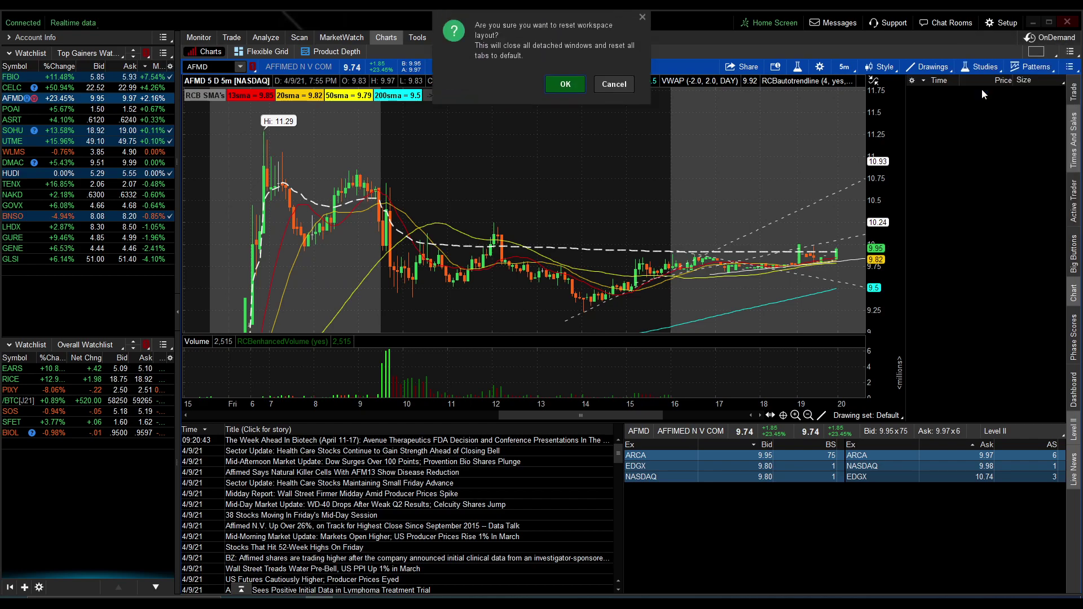
click(566, 84)
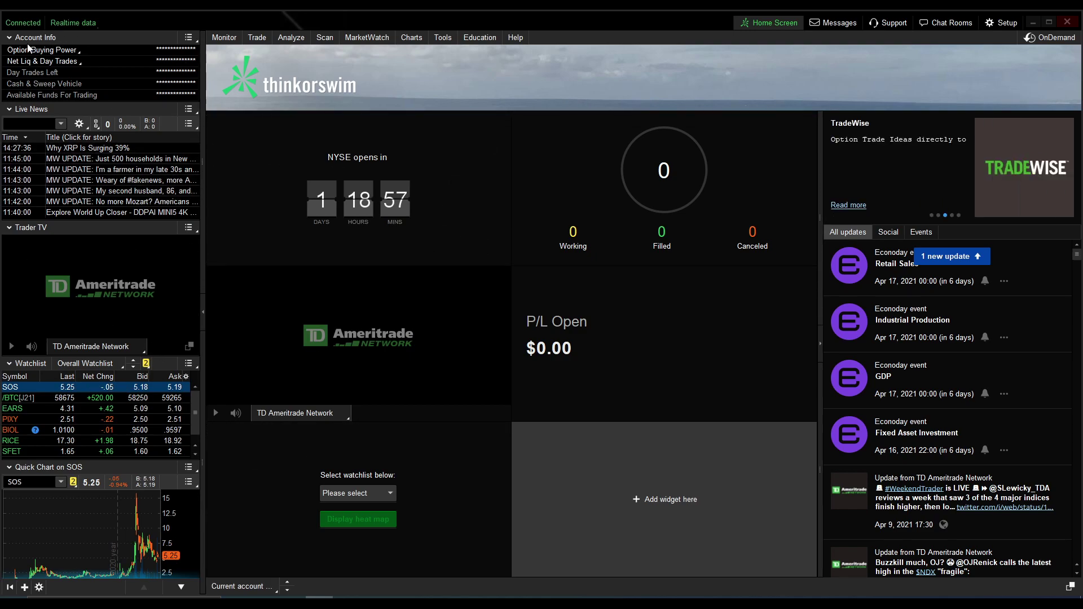
Collapse Account Info, delete the Live News, Trader TV and Quick Chart gadgets, and link the watchlist to Red
click(9, 38)
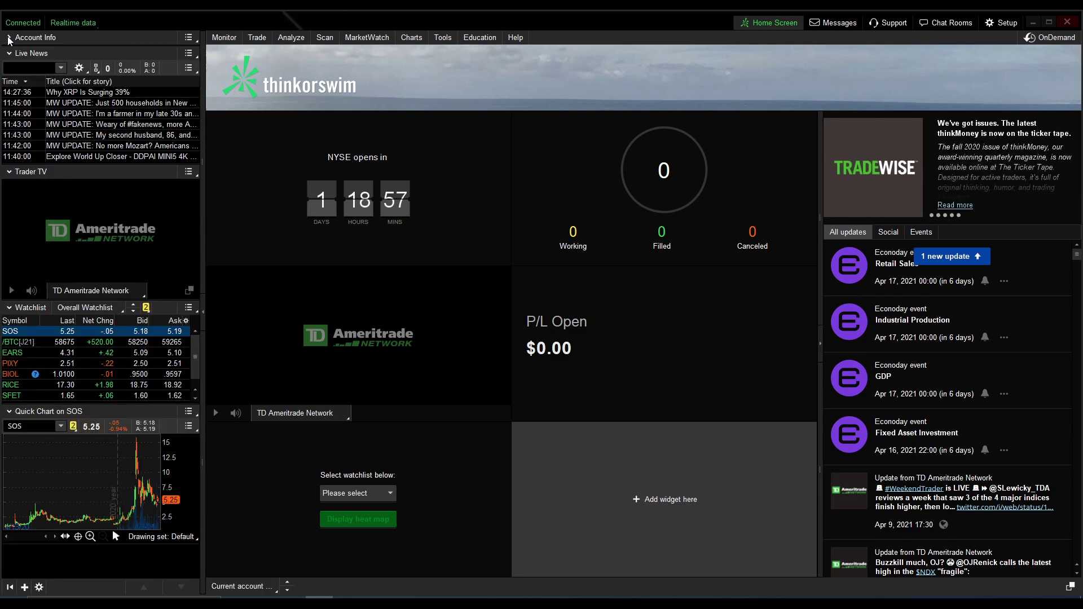
click(192, 56)
click(189, 136)
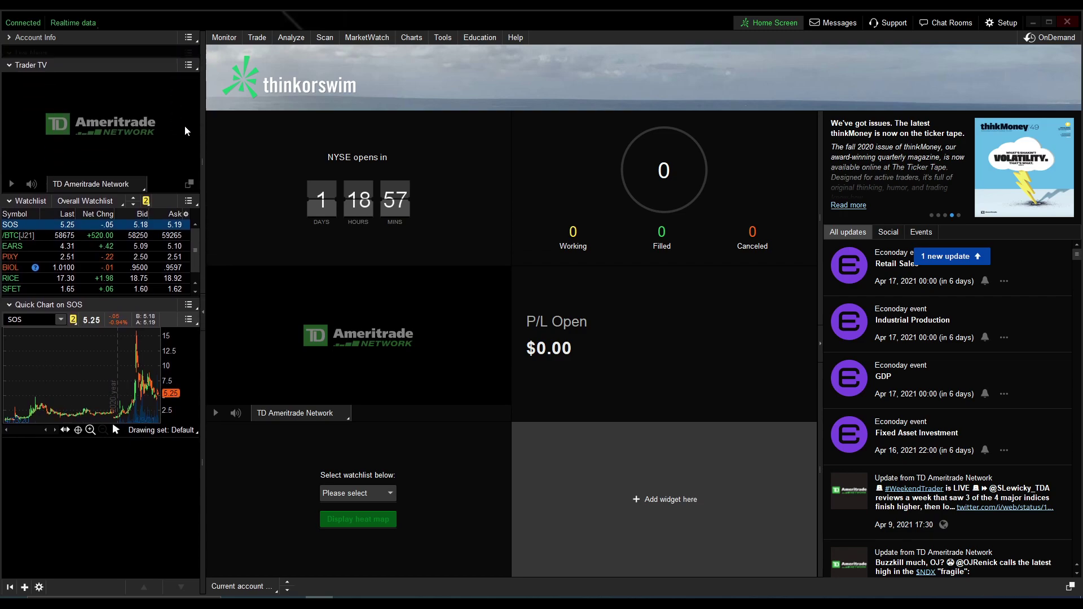
click(189, 53)
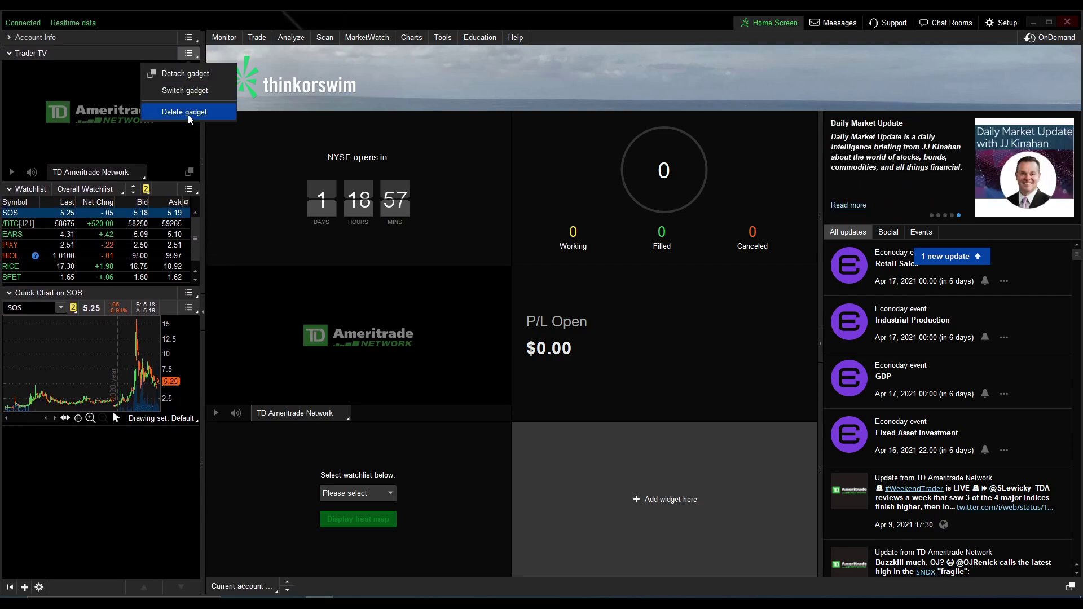
click(186, 109)
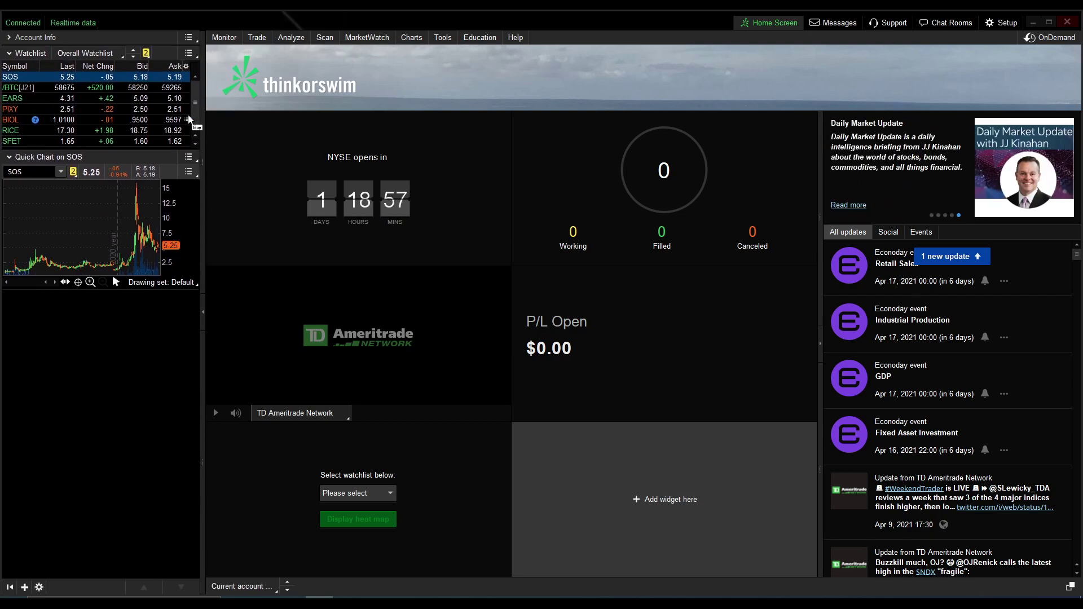
click(191, 160)
click(180, 215)
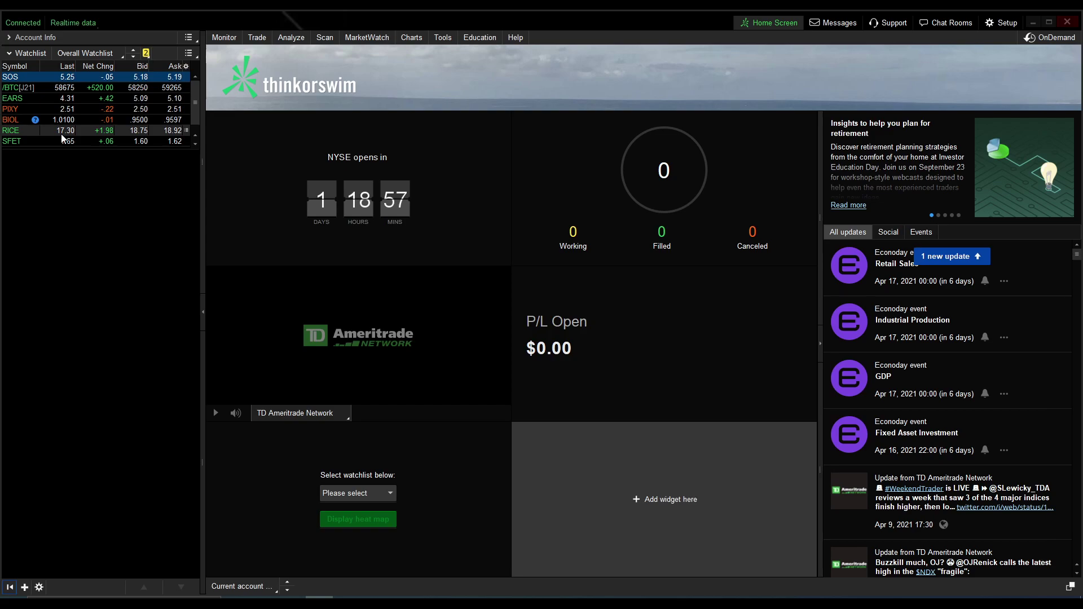
click(146, 54)
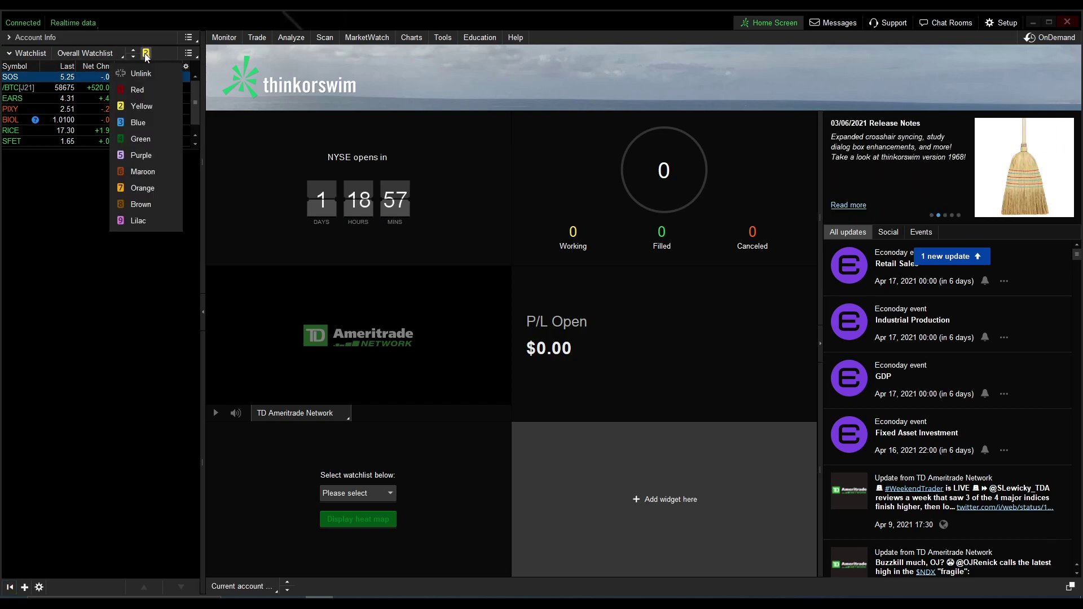
click(135, 91)
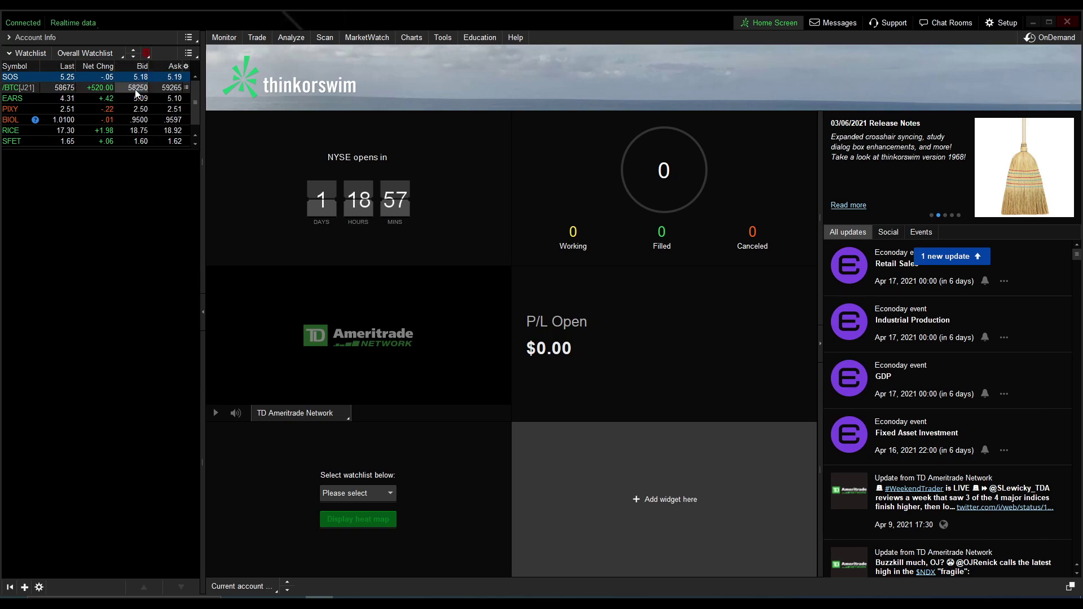
In the watchlist customization, replace the Net Change column with % Change placed right after Last
click(186, 66)
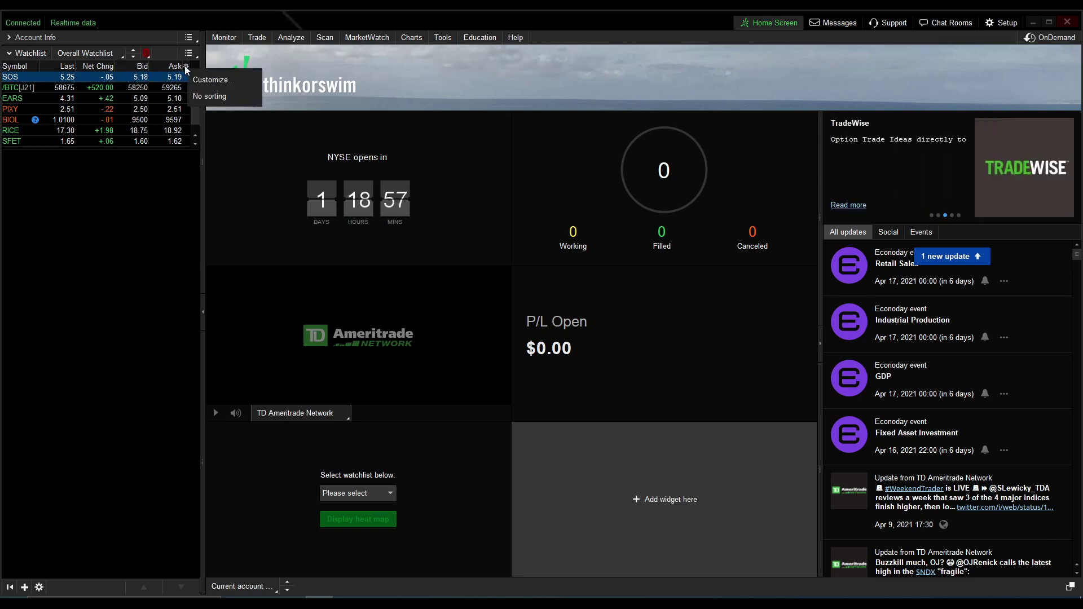
click(195, 83)
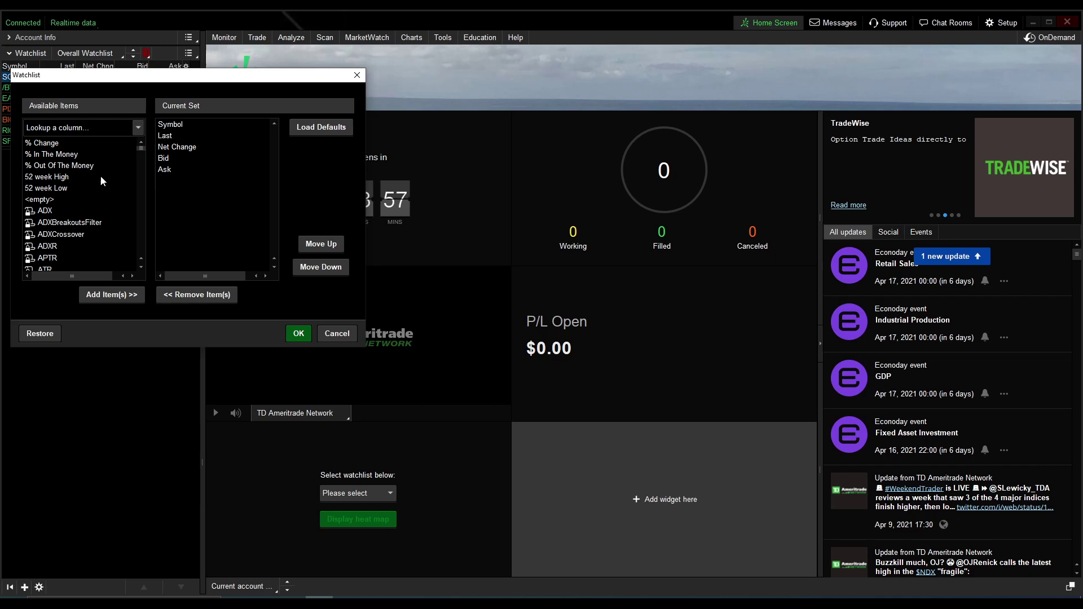
click(171, 148)
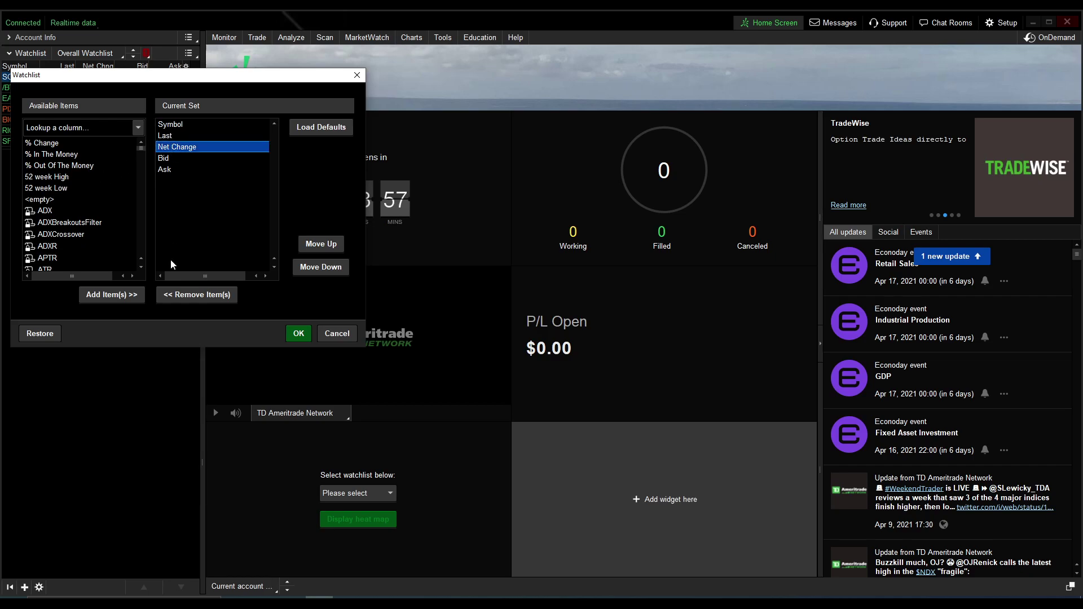
click(166, 297)
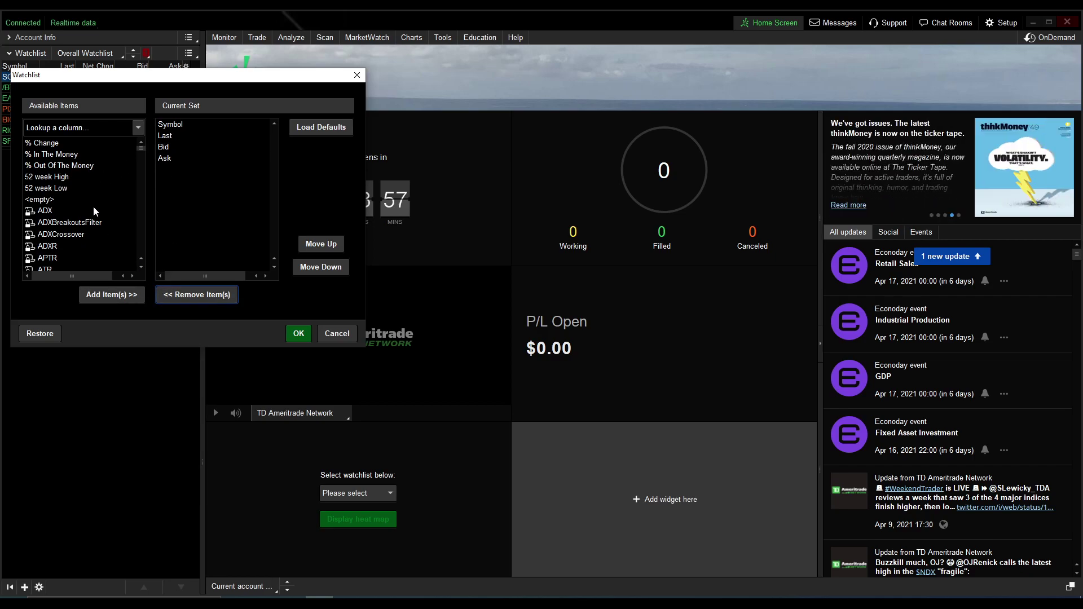
click(62, 145)
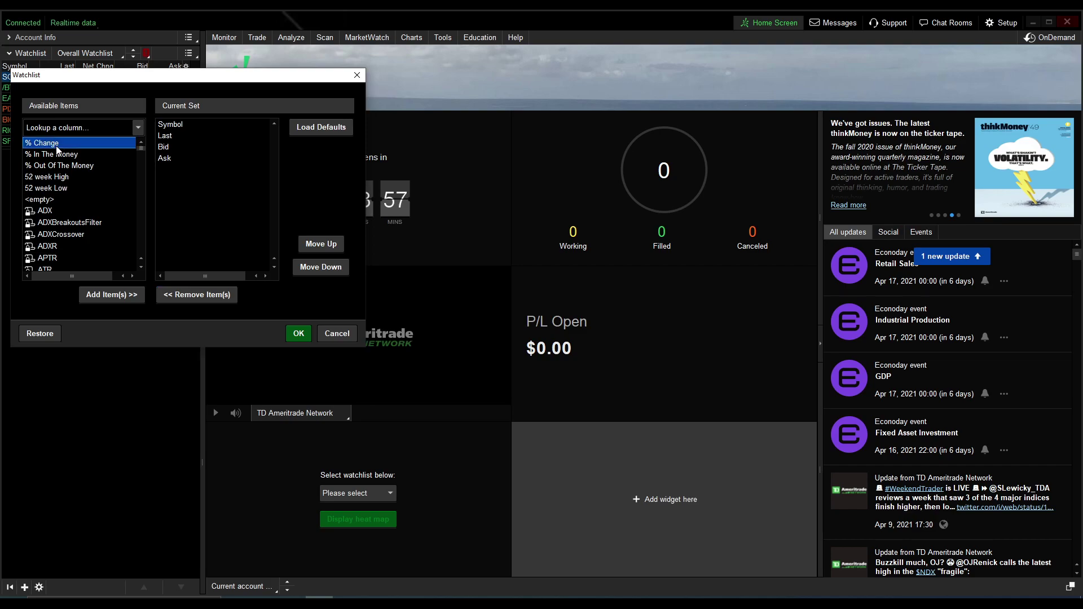
click(104, 296)
click(181, 170)
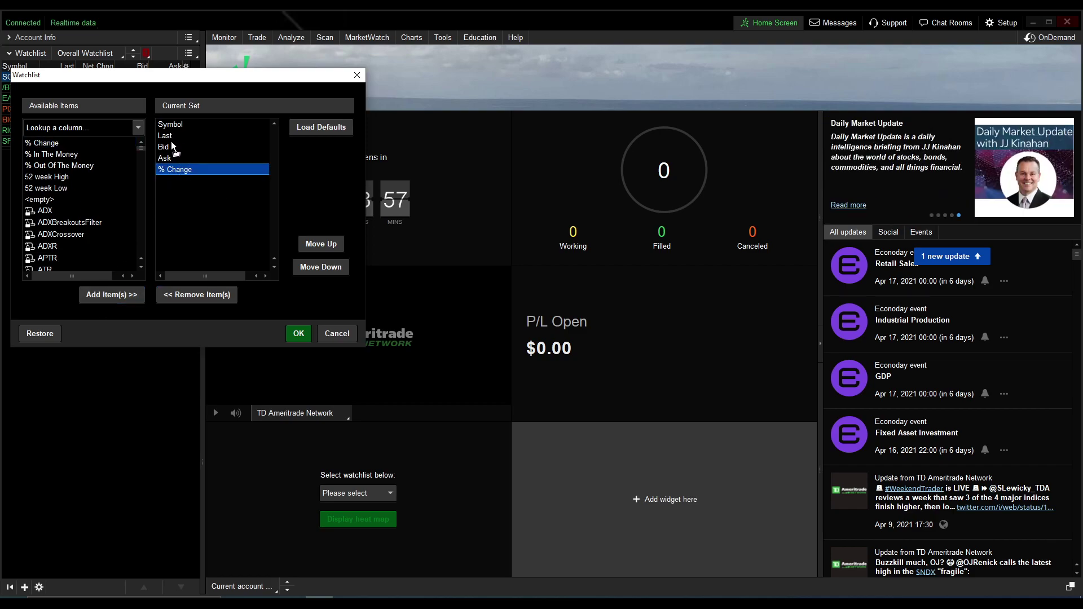
drag(171, 141, 171, 157)
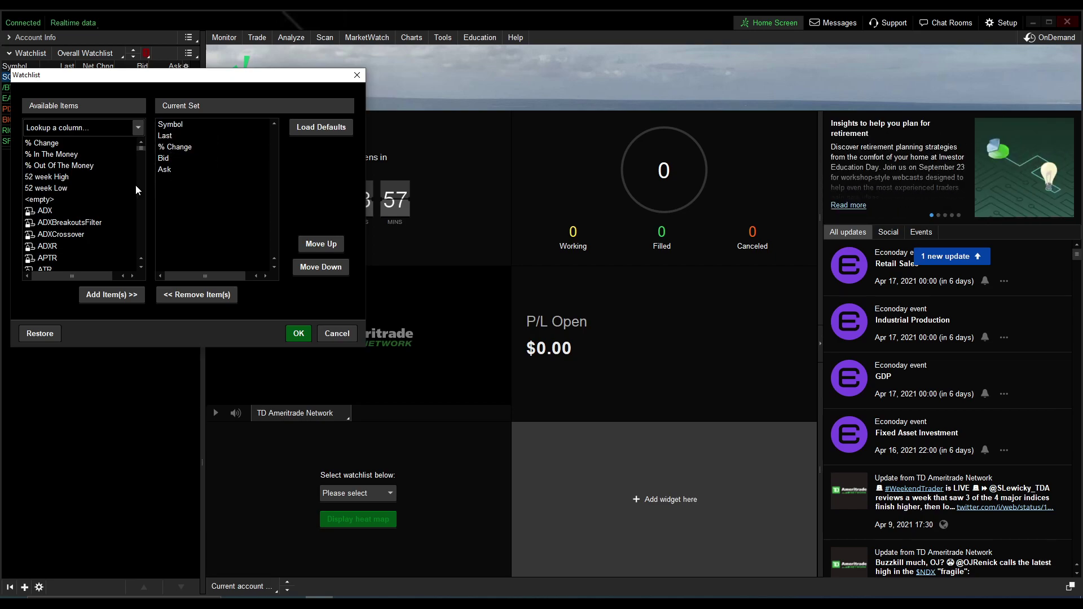
Search '% mark', add the Mark % Change column and apply the changes
click(61, 127)
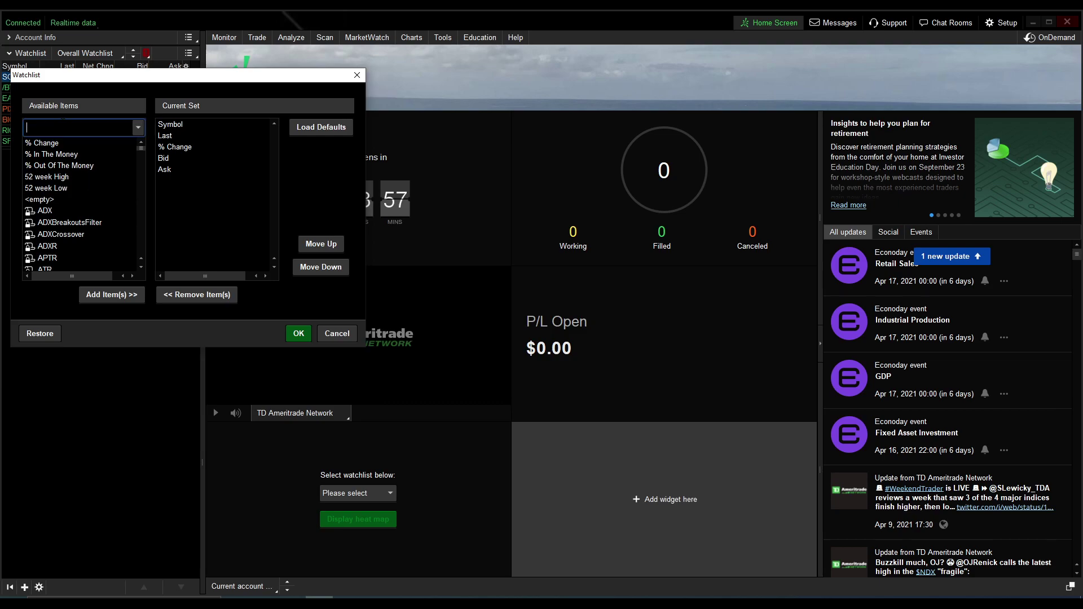
text(% mark)
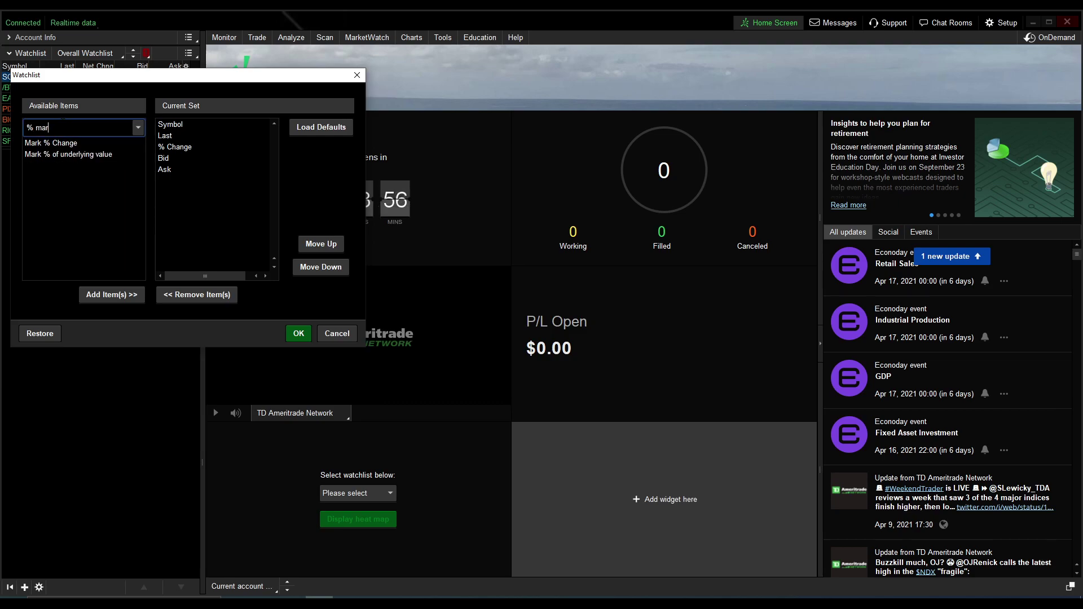
double_click(55, 142)
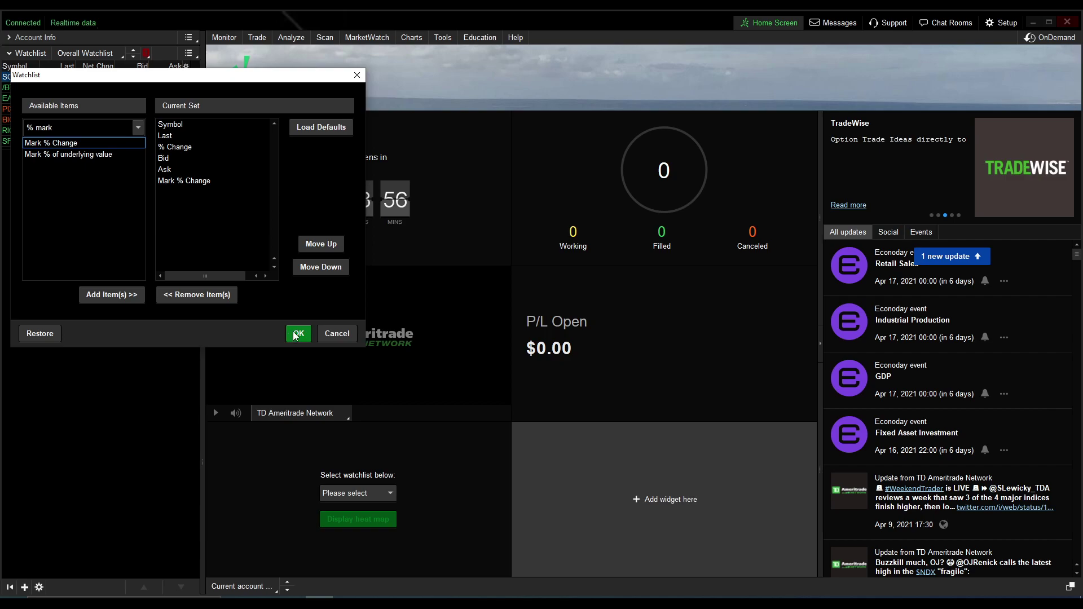
click(298, 334)
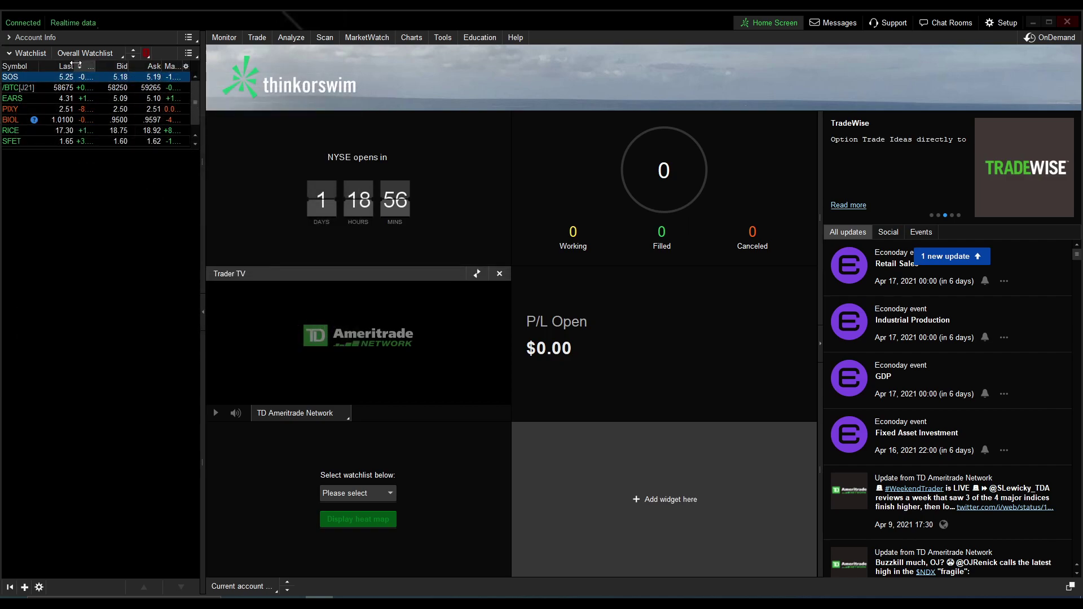
Widen the watchlist columns, sort by Mark % Change highest first, and bring up the Charts page
drag(73, 64, 132, 66)
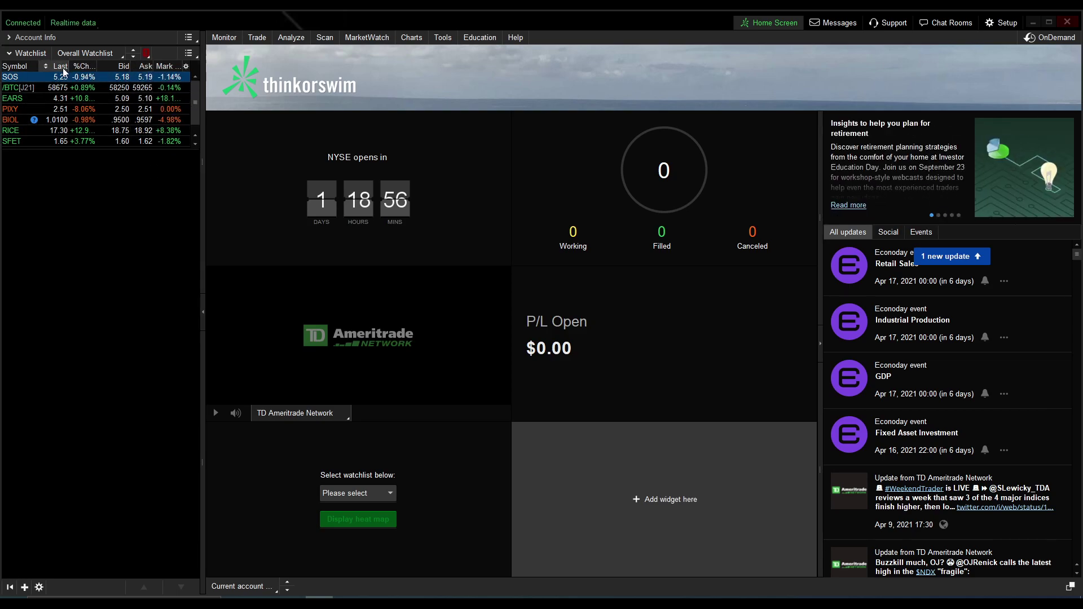
click(166, 66)
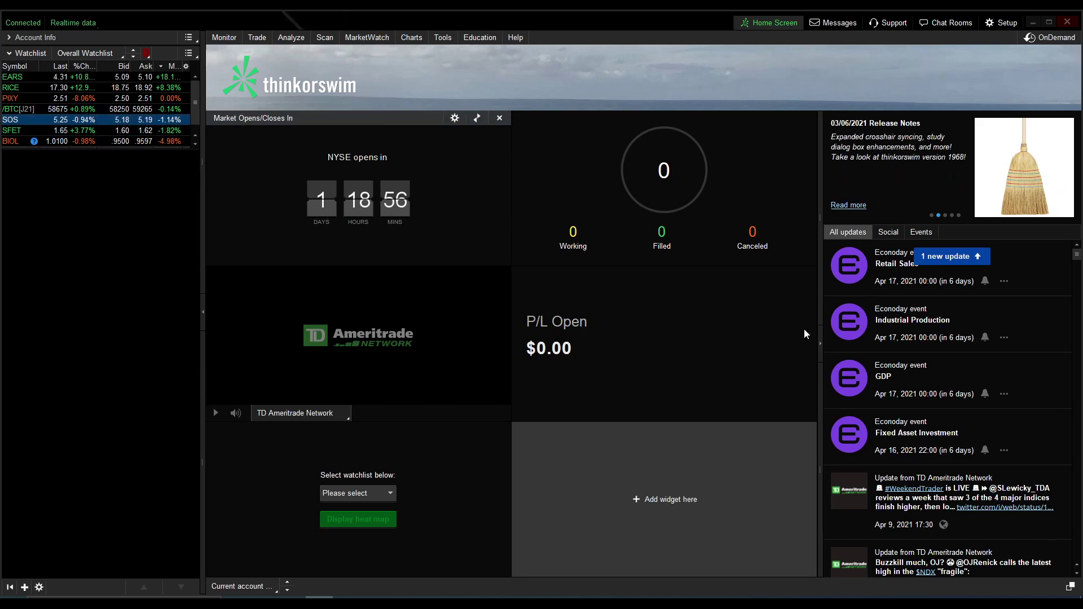
click(415, 36)
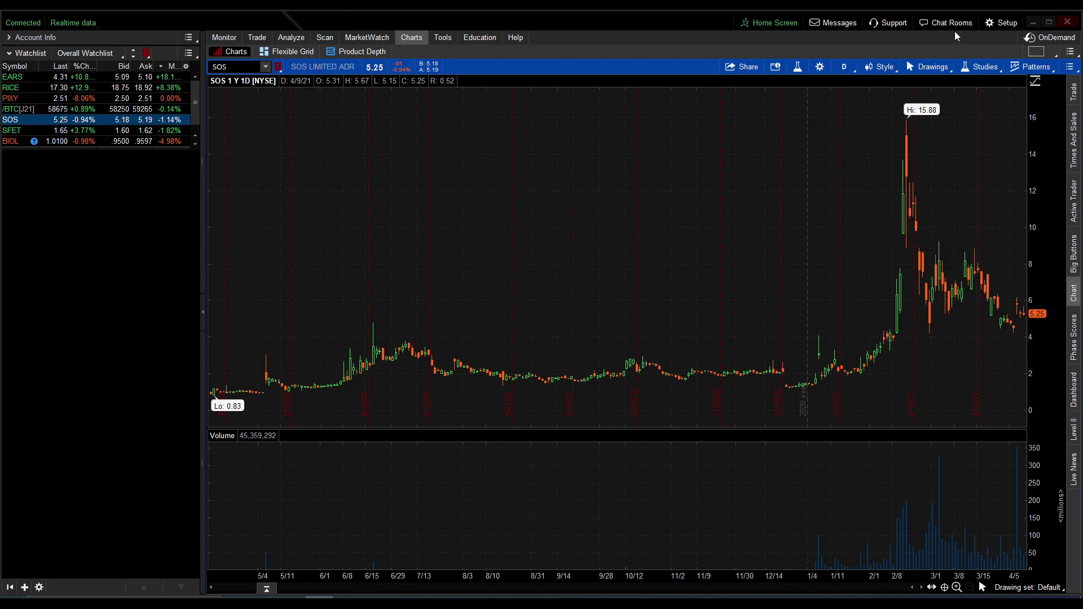
click(994, 26)
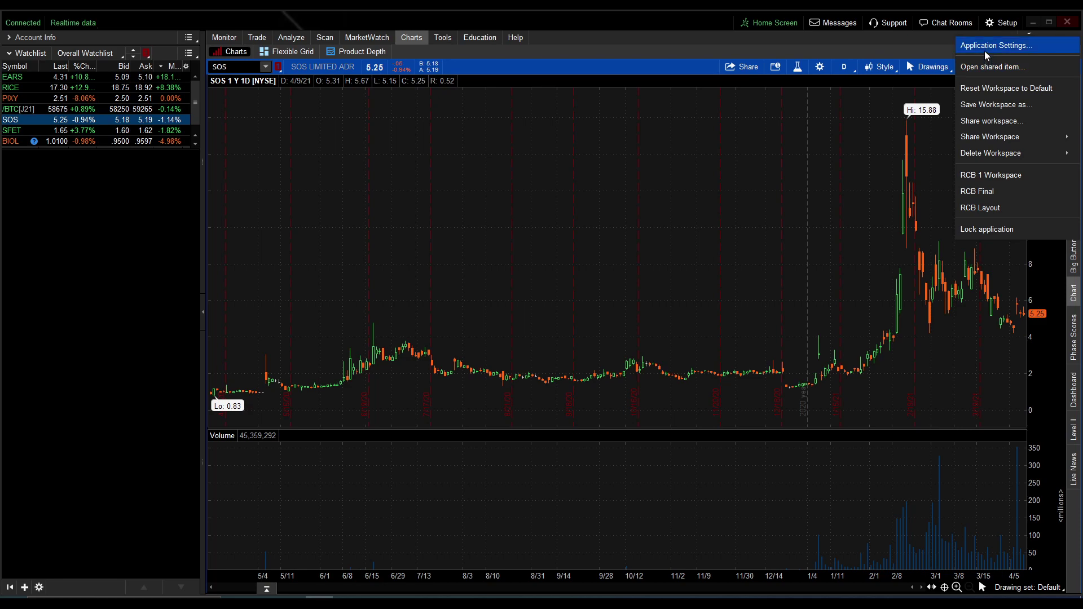
click(984, 46)
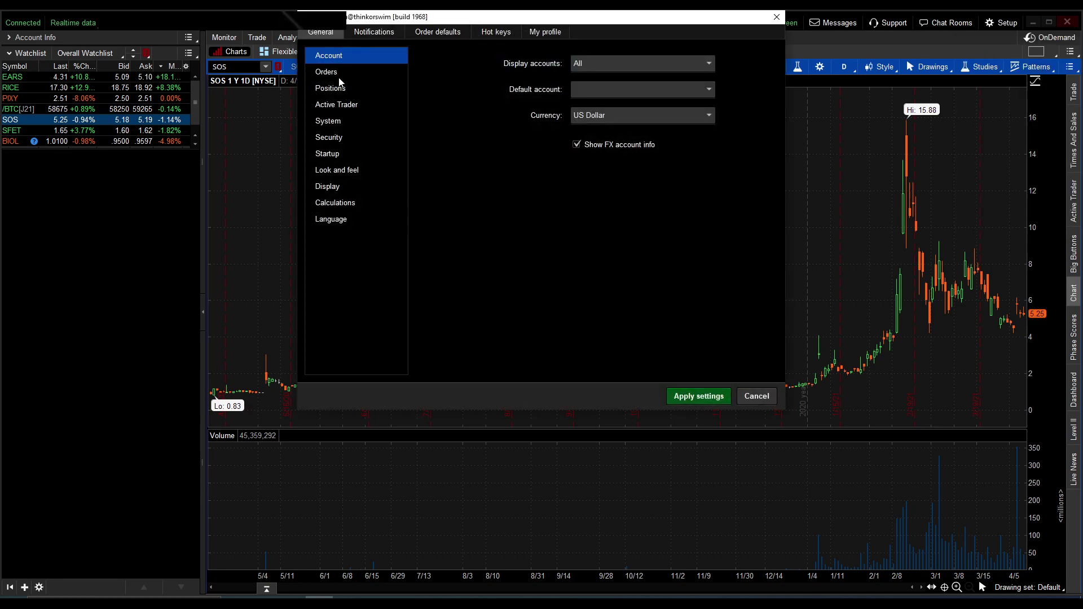
click(332, 123)
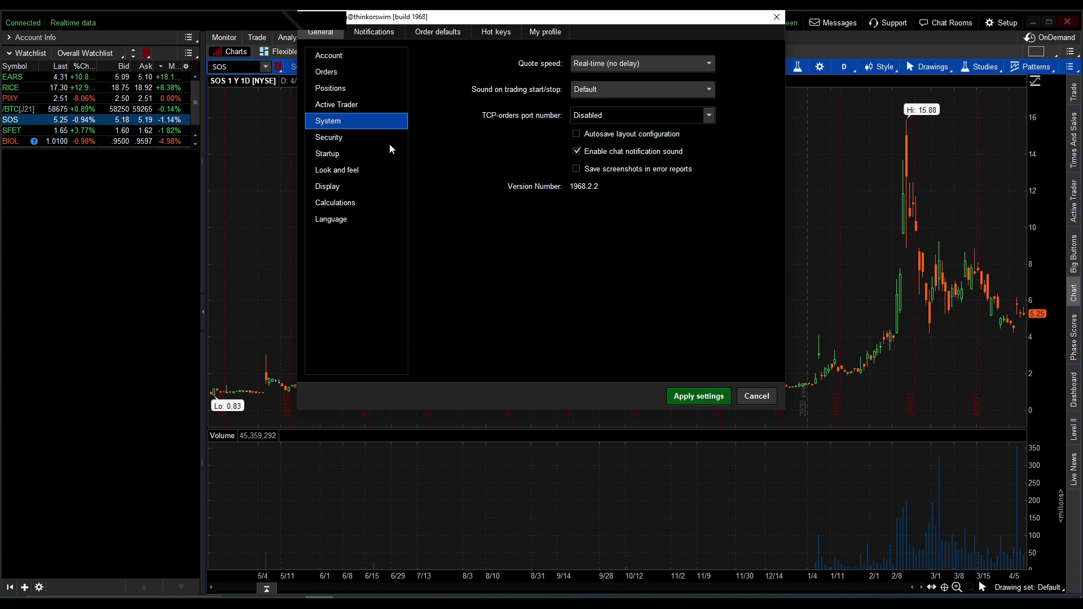
click(333, 171)
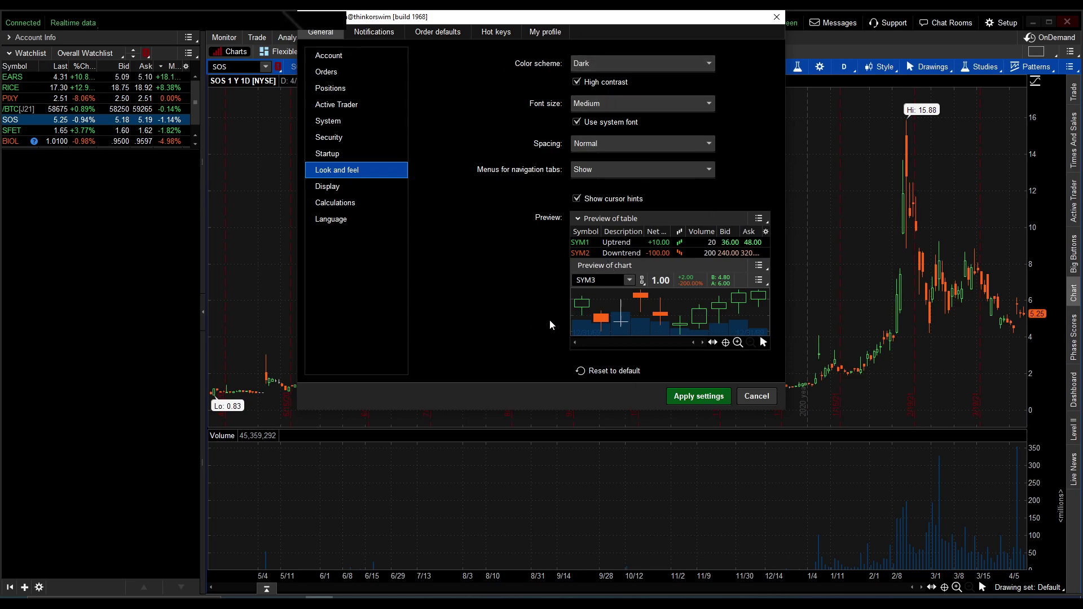
click(692, 396)
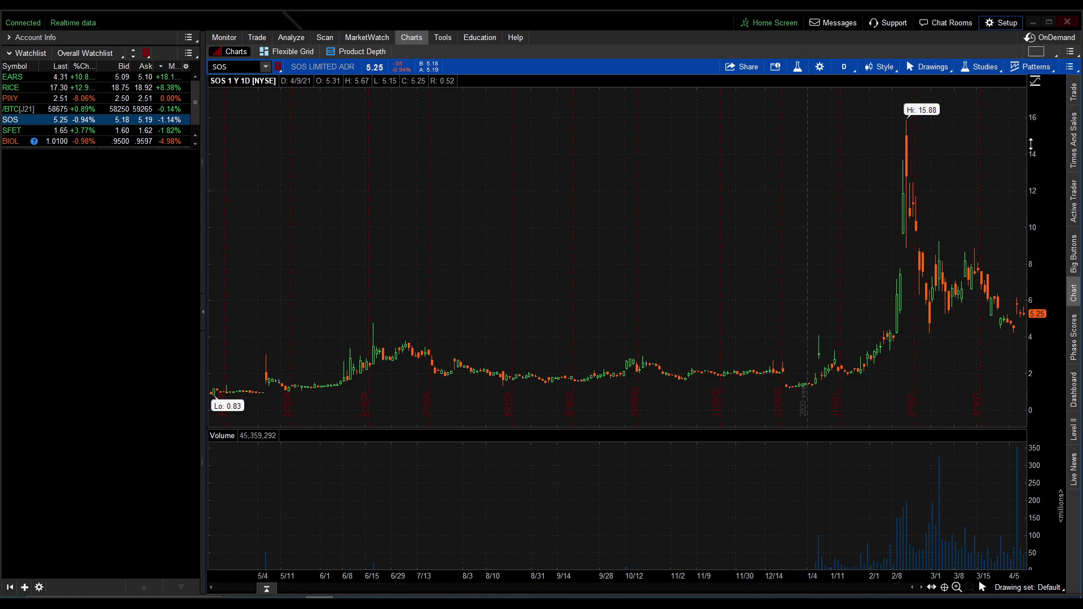
click(974, 71)
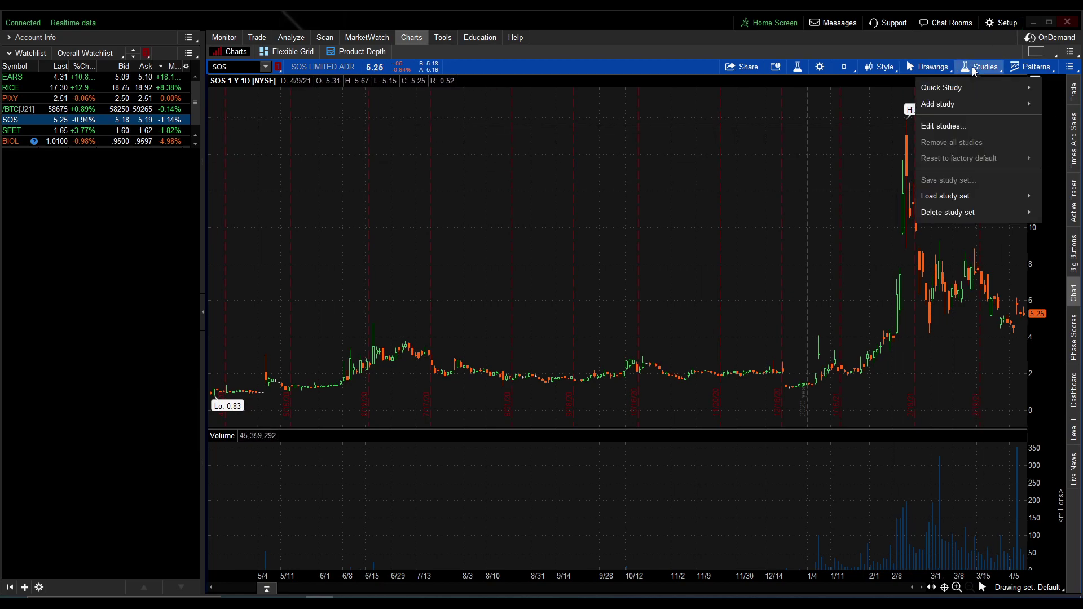
click(950, 127)
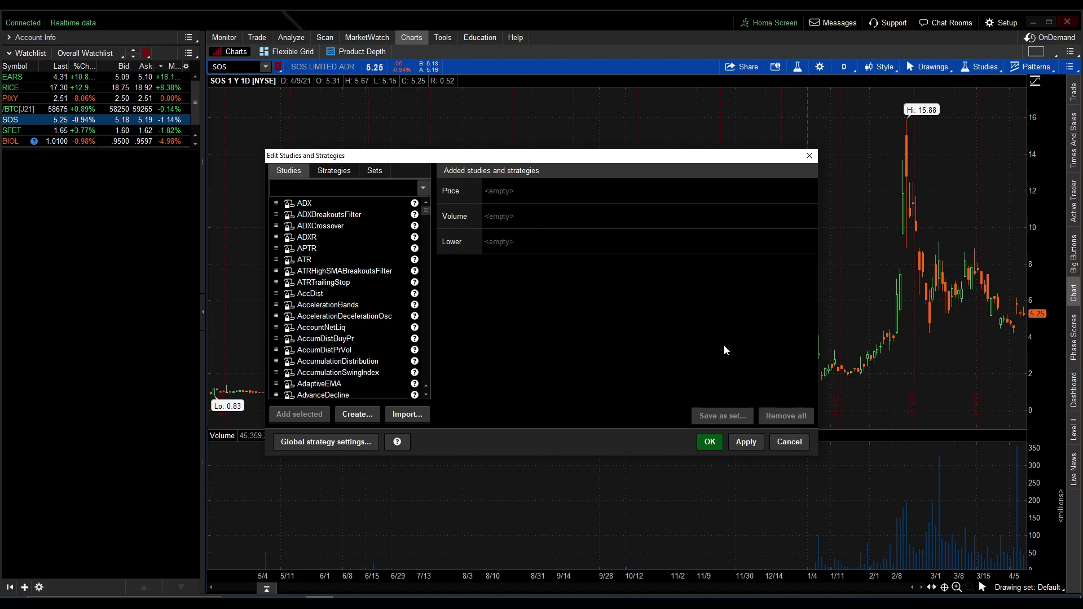
click(788, 442)
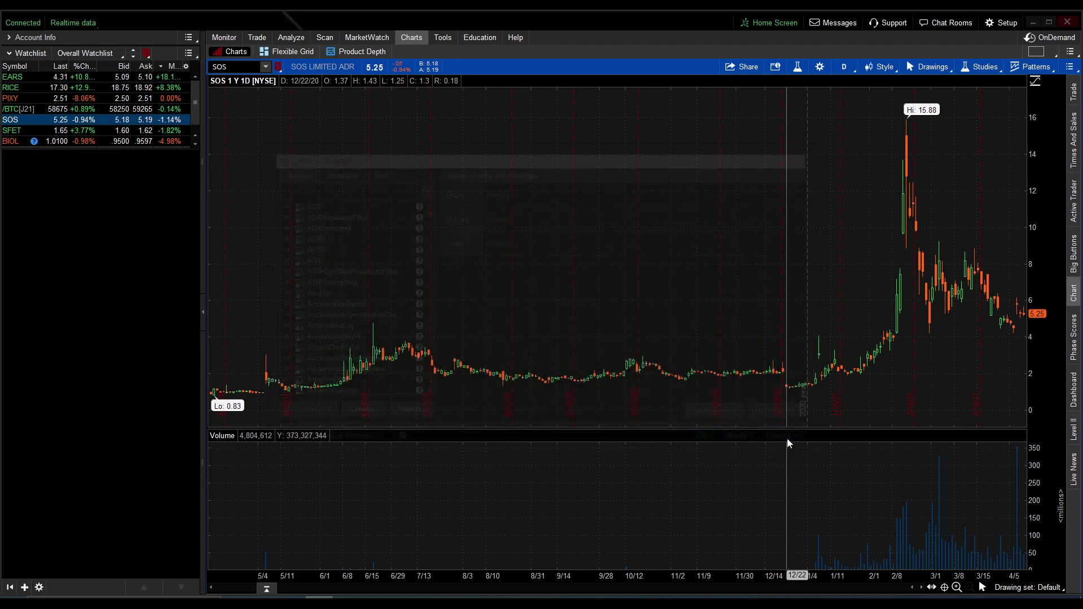
Import the RCBautotrendline study from its pasted tos.mx share link, overwriting the existing copy
click(993, 26)
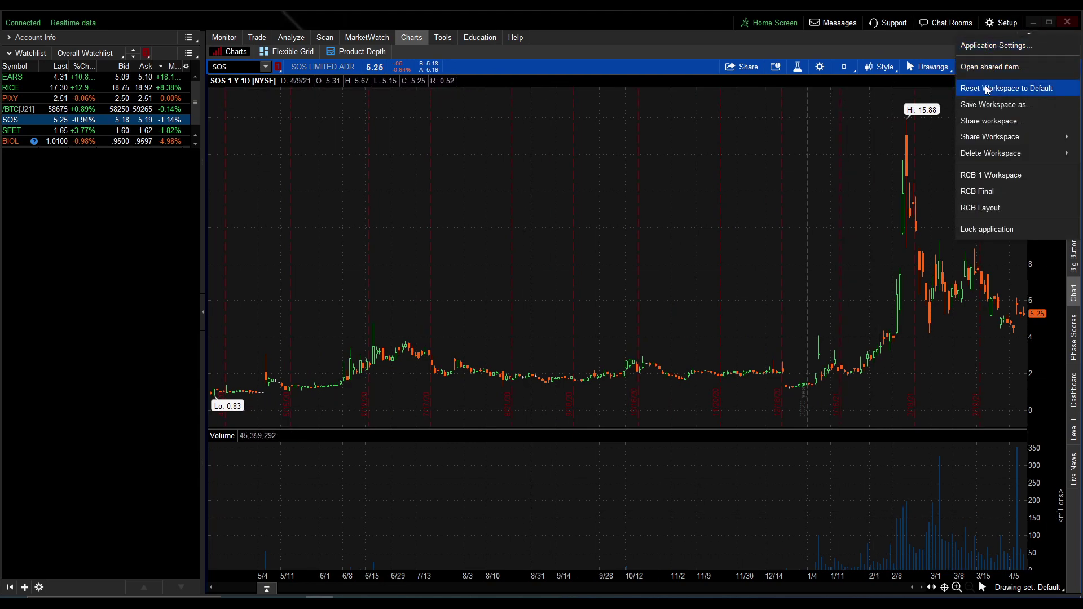
click(983, 67)
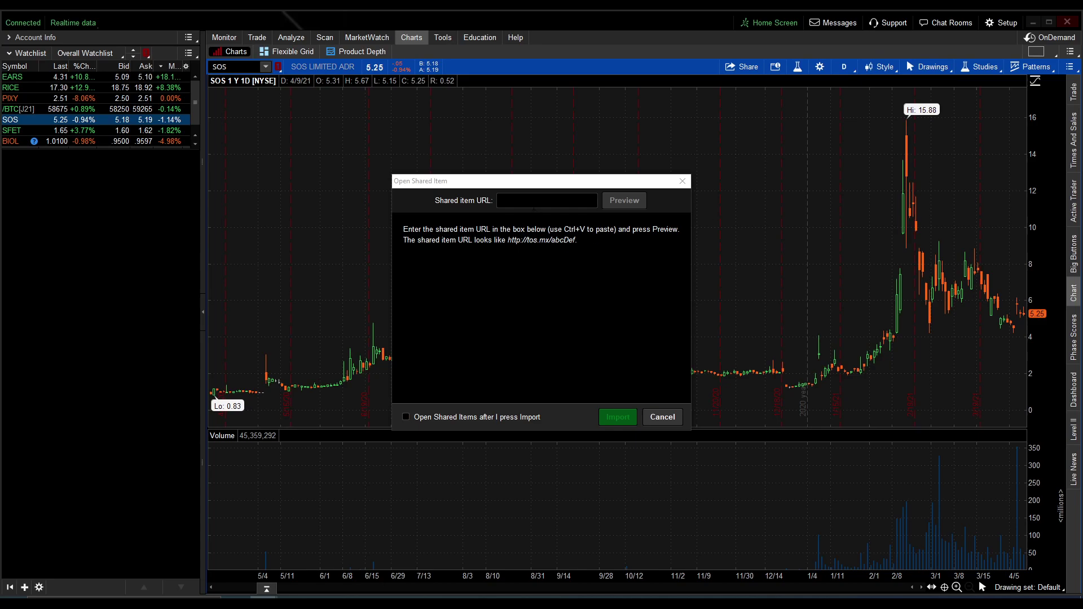
click(581, 201)
text(https://tos.mx/pgFwm2V)
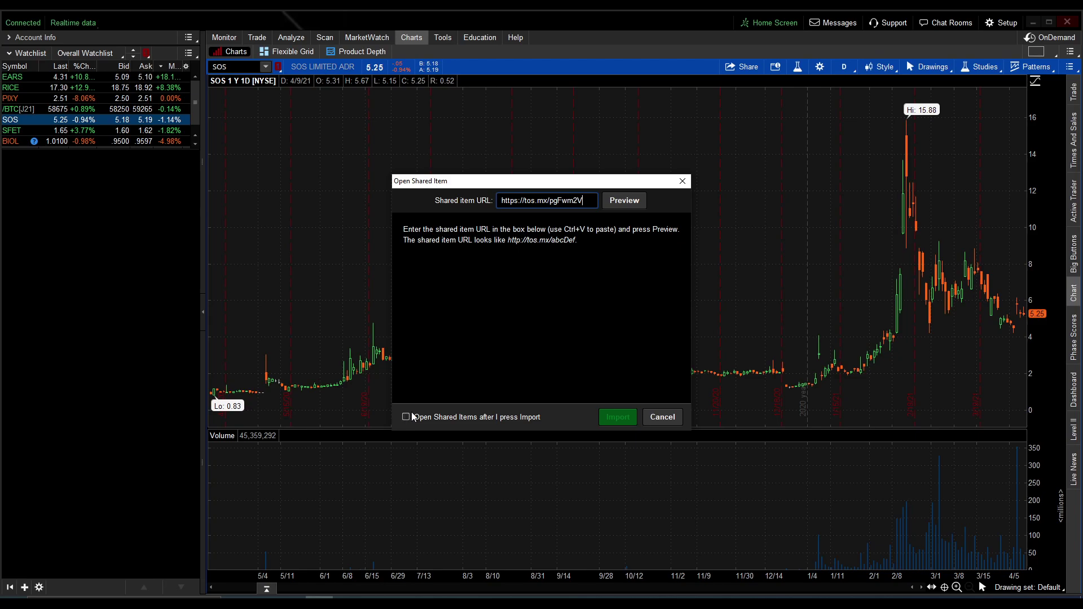
click(630, 201)
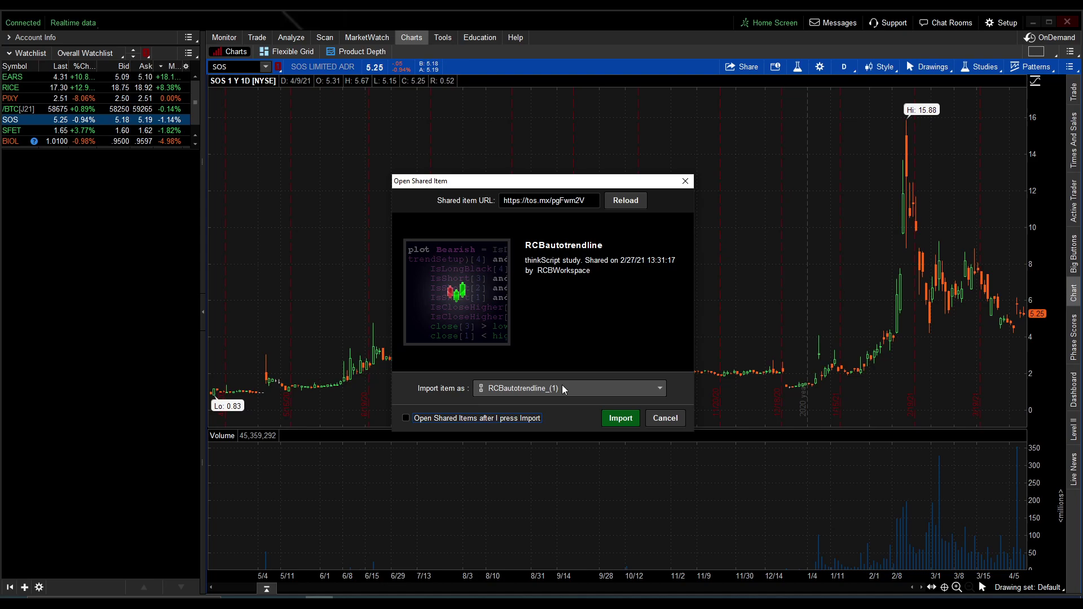
click(614, 422)
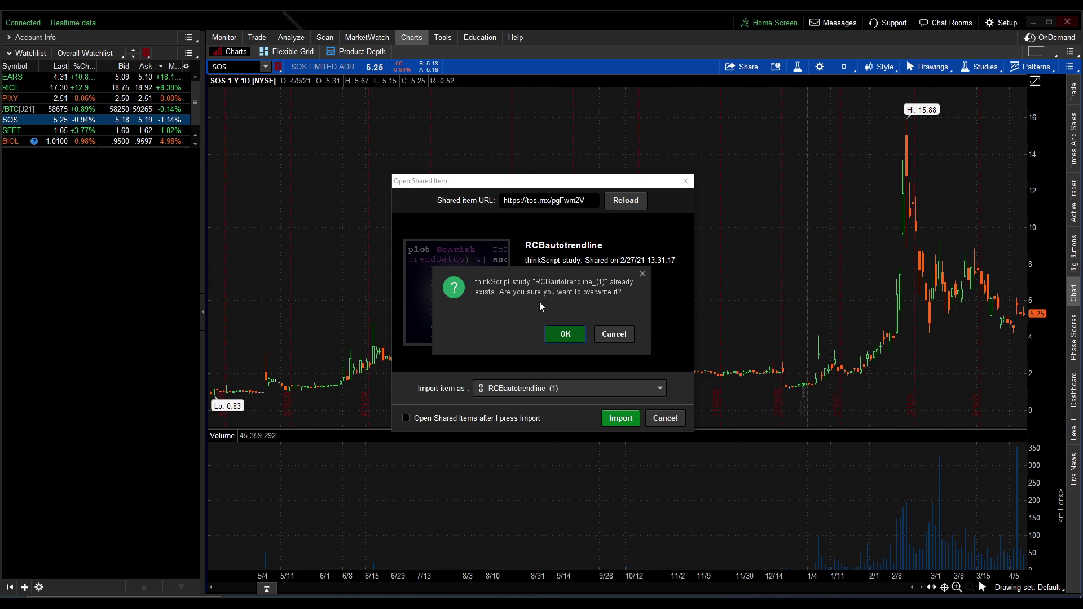
click(566, 334)
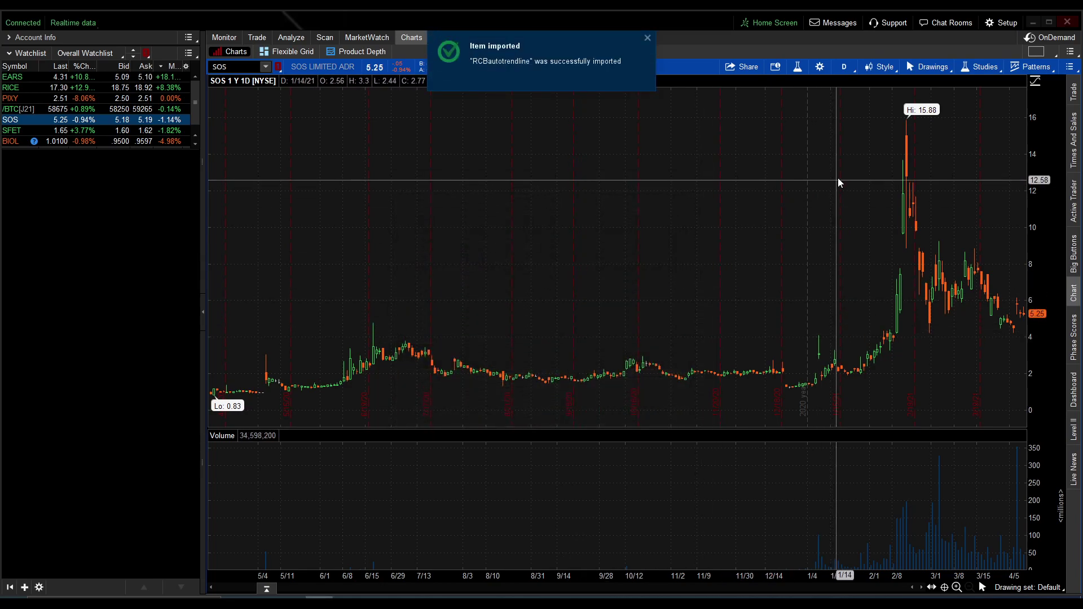
Import the RCB SMAs study from its pasted share link, overwriting the existing RCB_SMAs study
click(1003, 23)
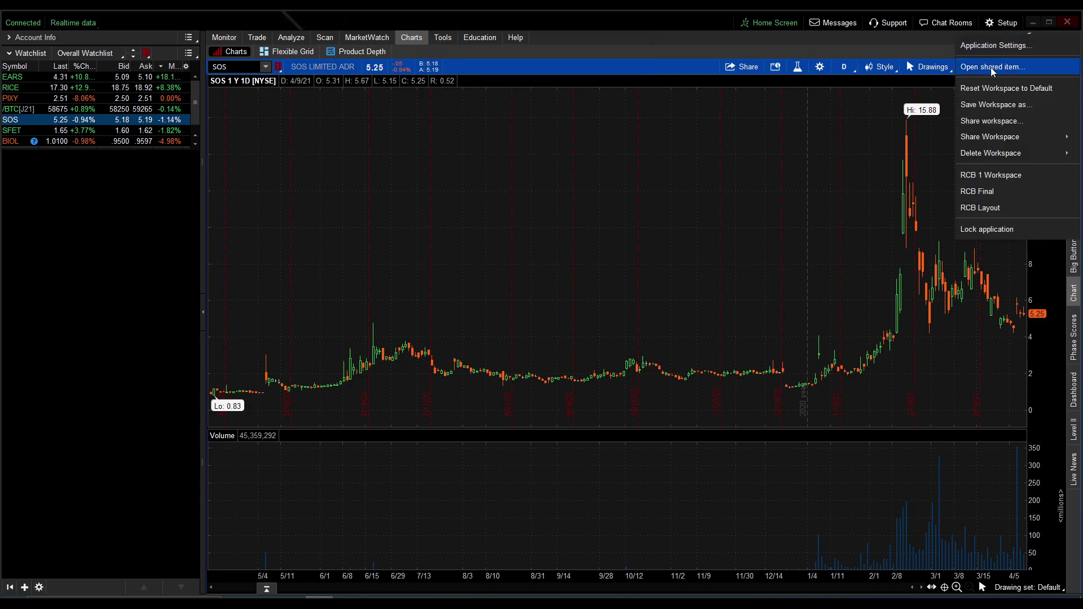
click(989, 66)
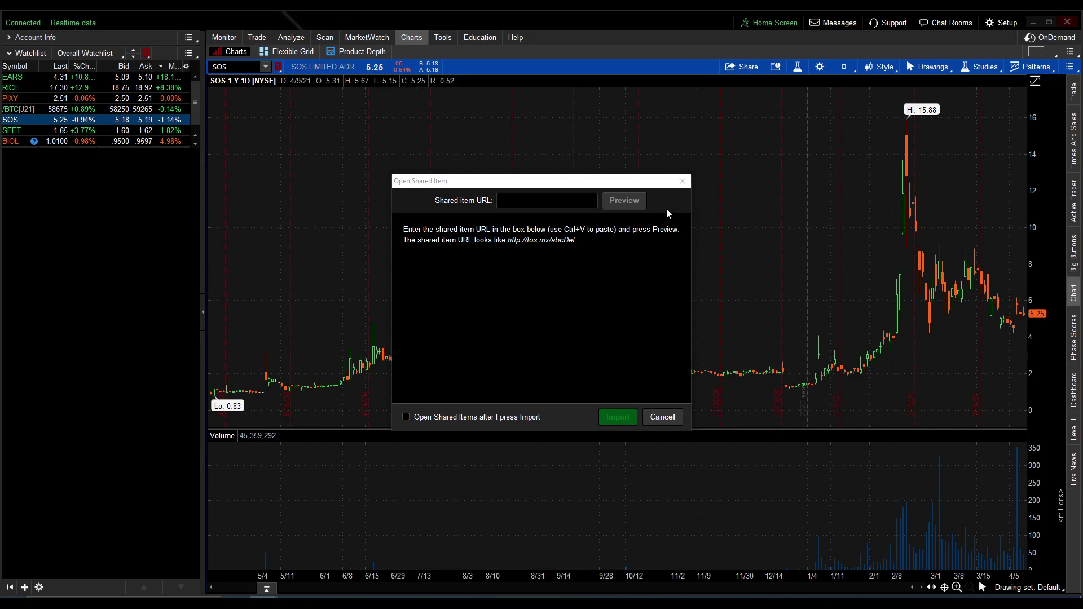
text(https://tos.mx/7YtiSRT)
click(619, 203)
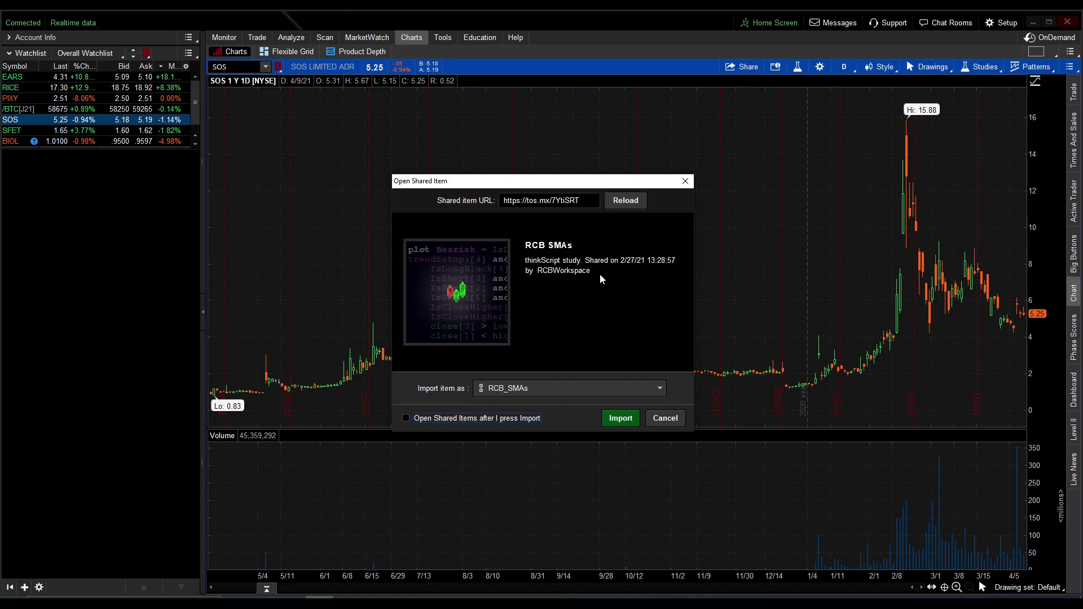
click(616, 422)
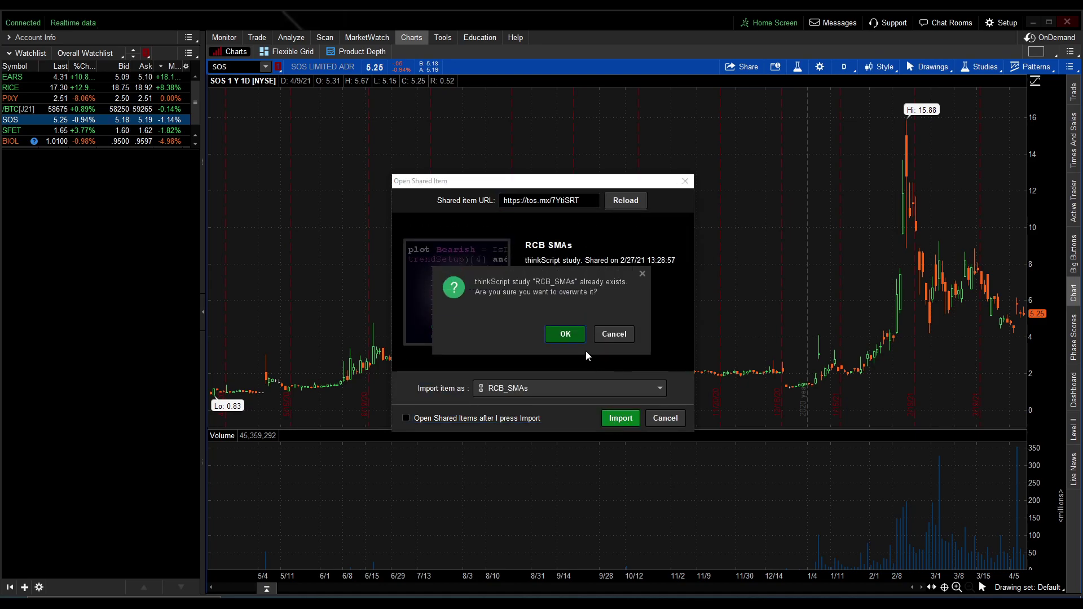
click(566, 335)
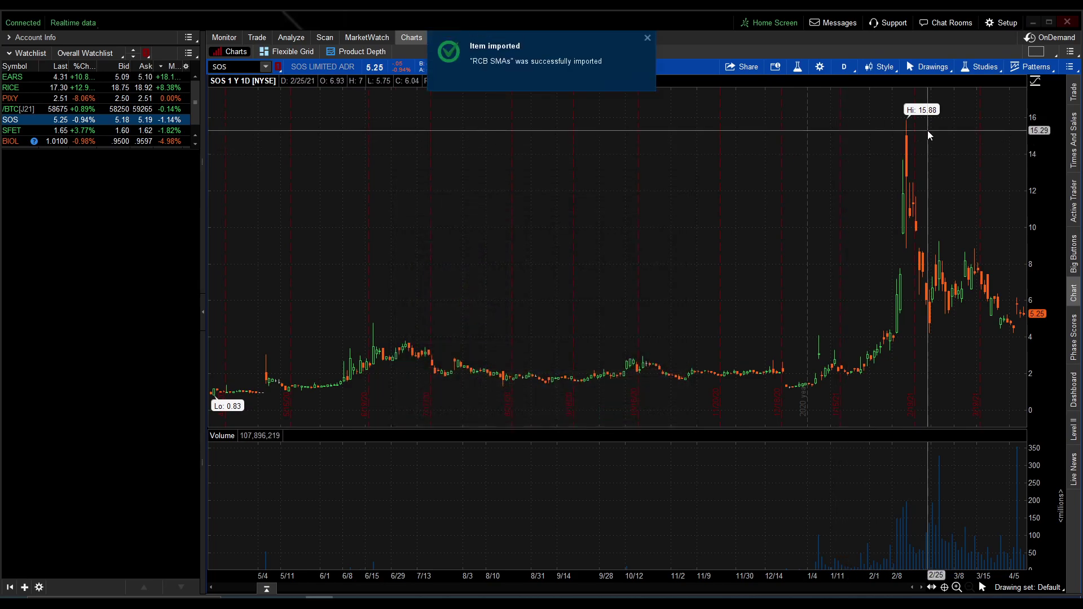
Import RCB Enhanced Volume from its pasted tos.mx link as RCB_Enhanced_Volume, replacing the old copy
click(1001, 26)
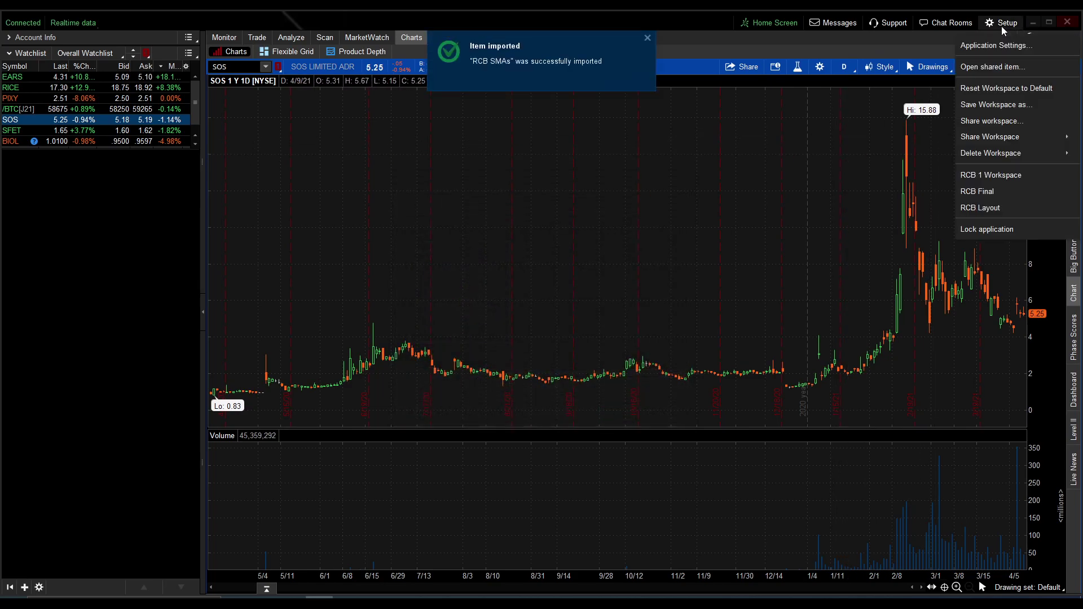
click(984, 70)
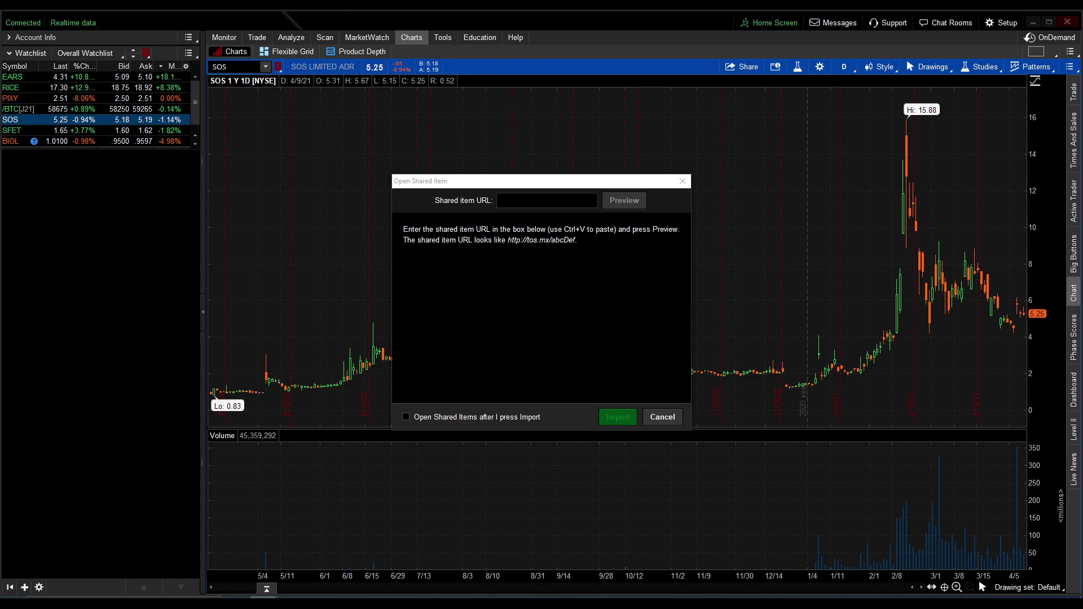
click(544, 181)
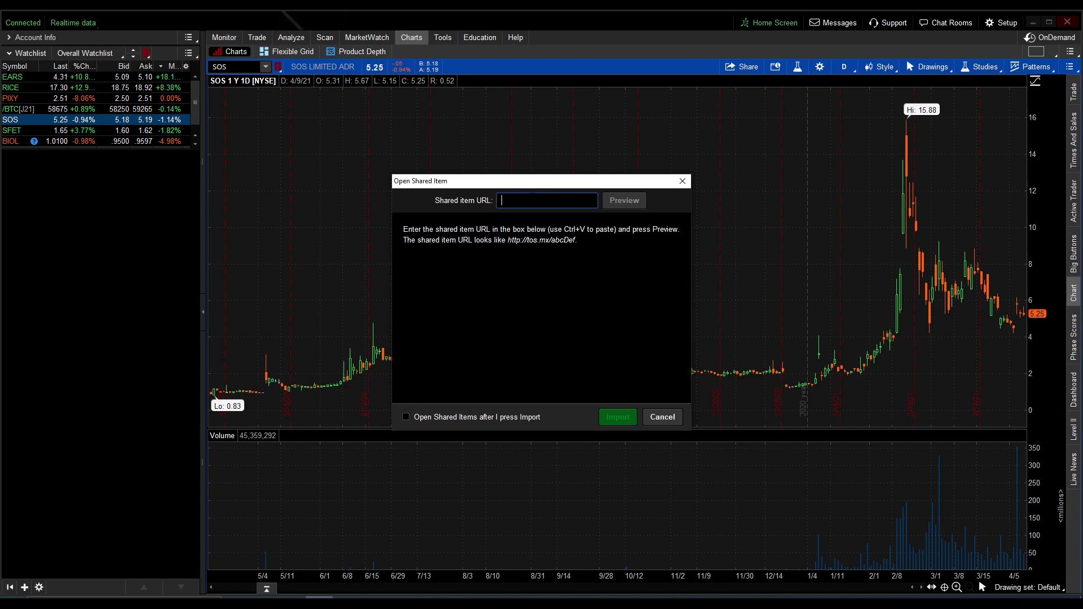
text(https://tos.mx/pcazPVH)
click(618, 202)
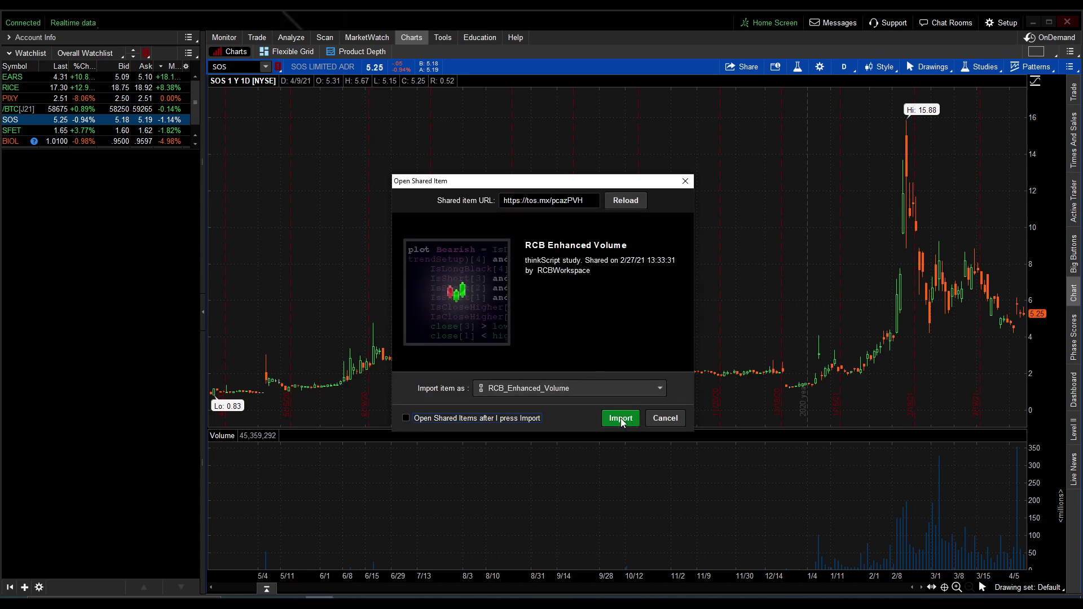
click(621, 419)
click(561, 334)
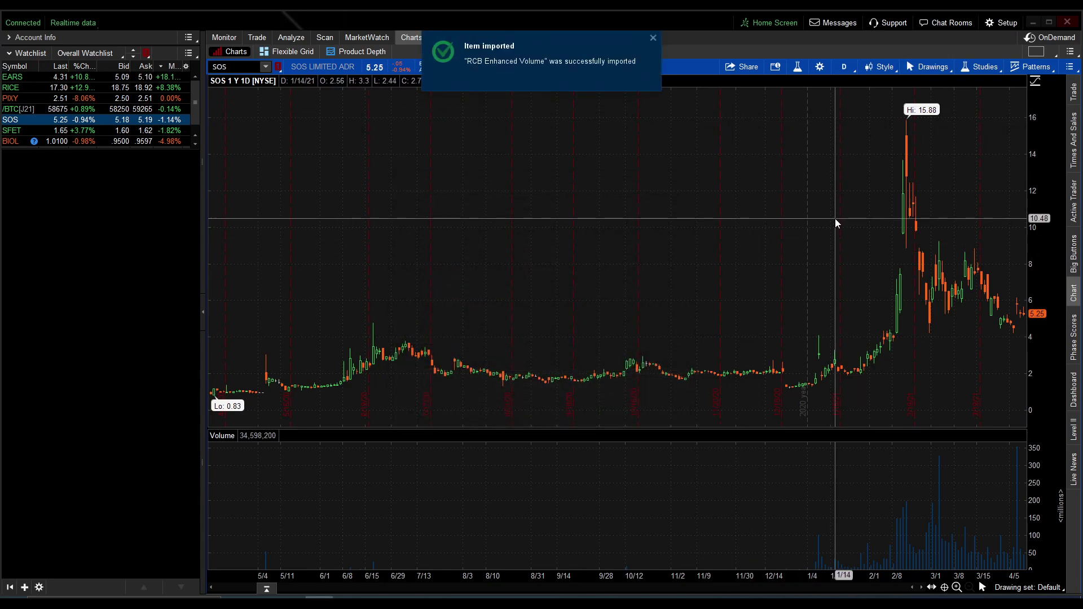
In Edit Studies, search 'rcb' and add RCBSMAs, RCB_Enhanced_Volume and RCBautotrendline
click(966, 67)
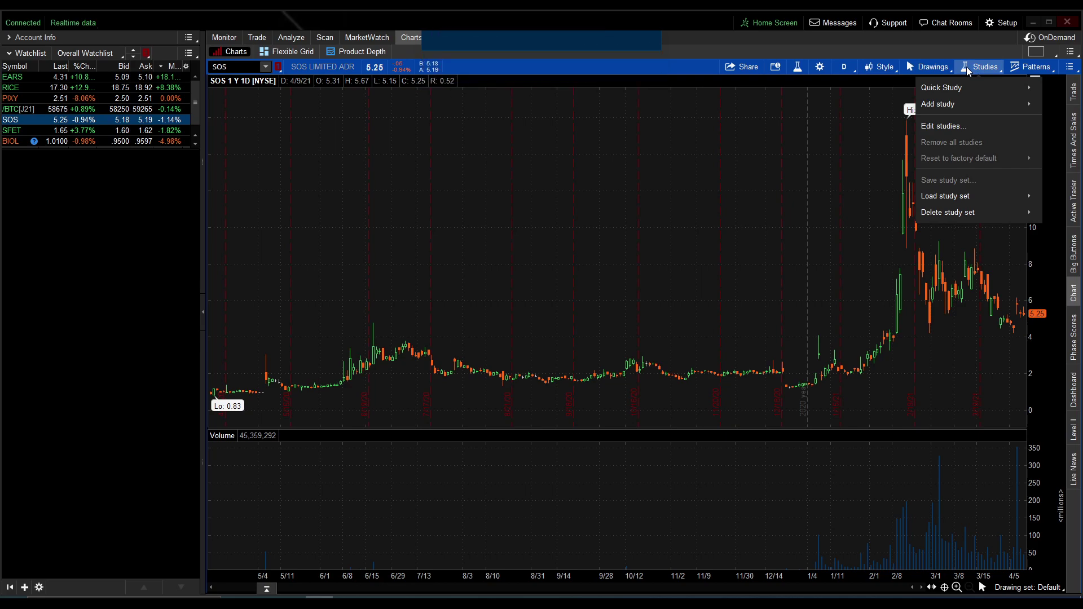
click(943, 127)
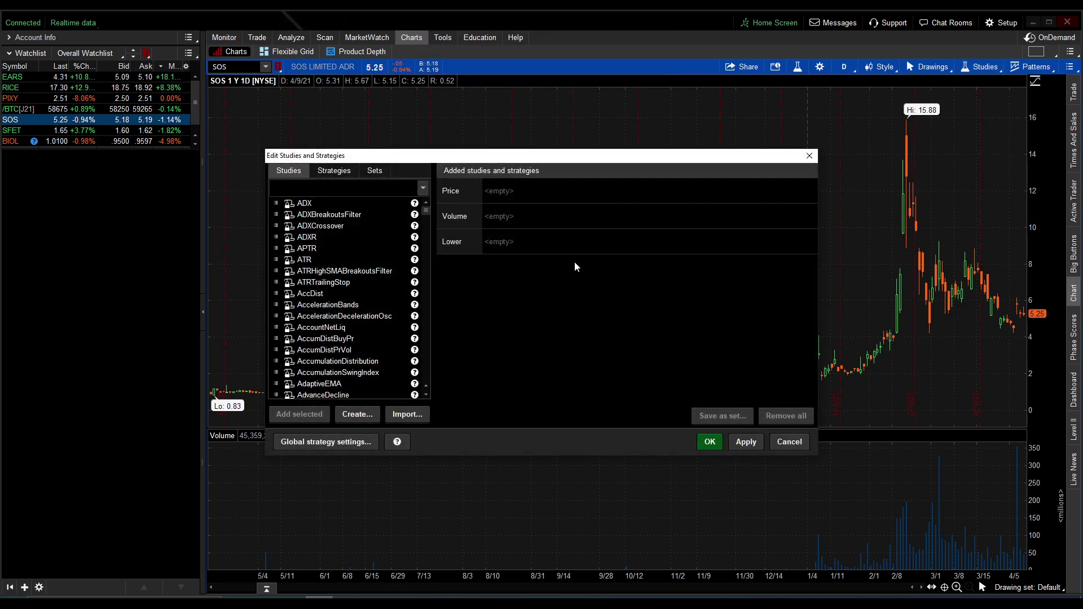
click(346, 188)
text(rcb)
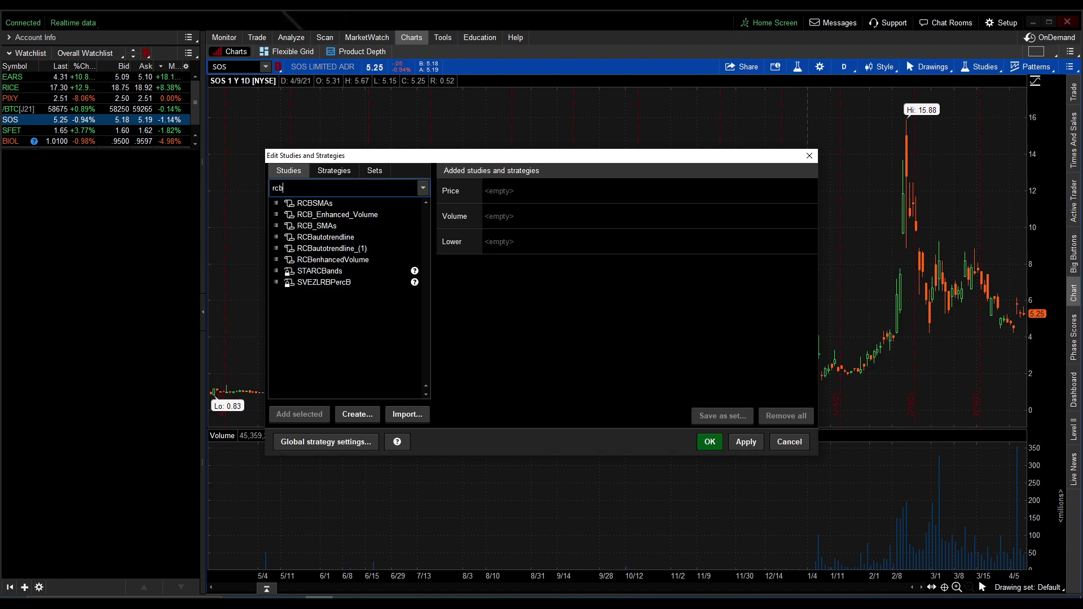
double_click(322, 204)
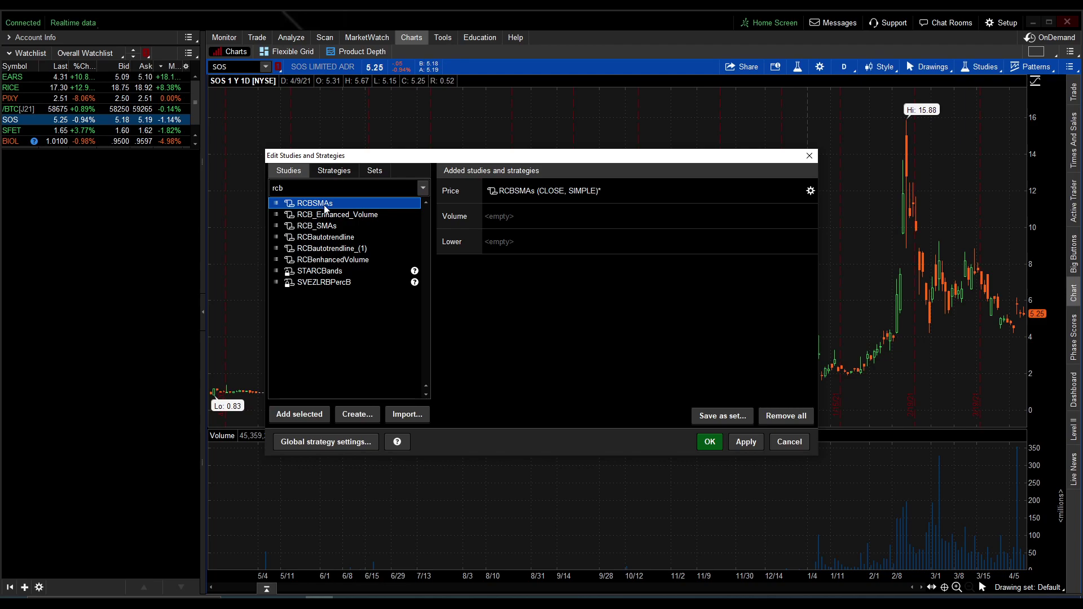
double_click(334, 216)
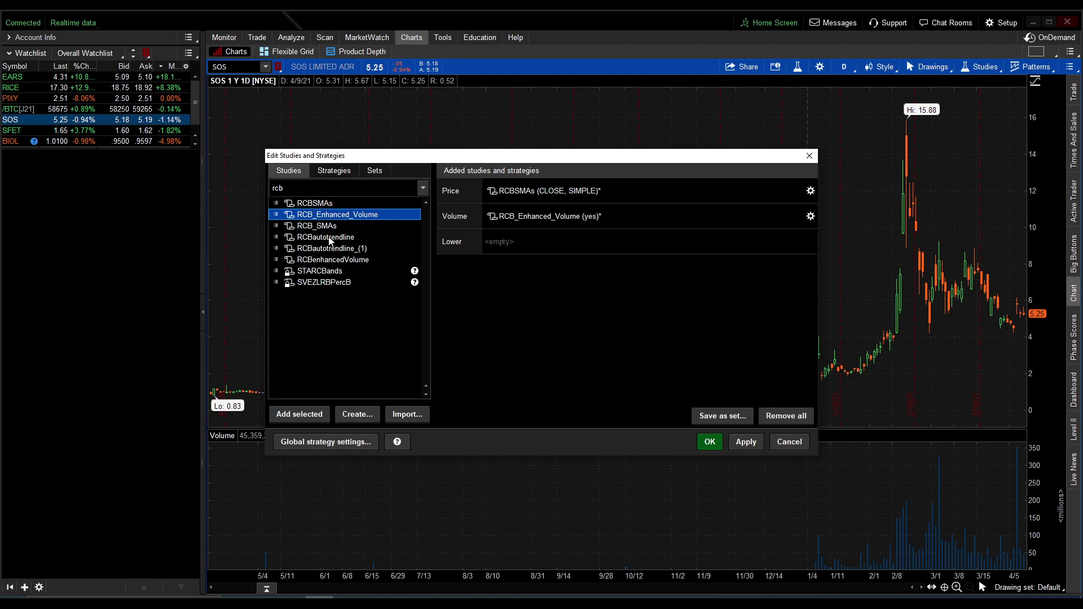
double_click(332, 239)
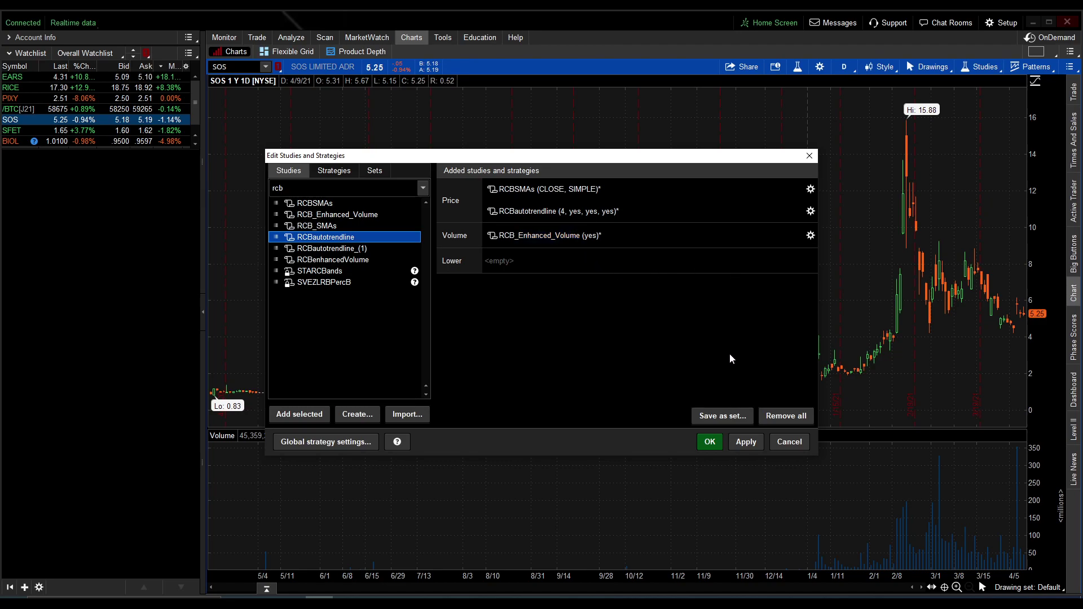
Replace the study search with 'vwap' and add VWAP to the price studies
triple_click(279, 188)
key(BackSpace)
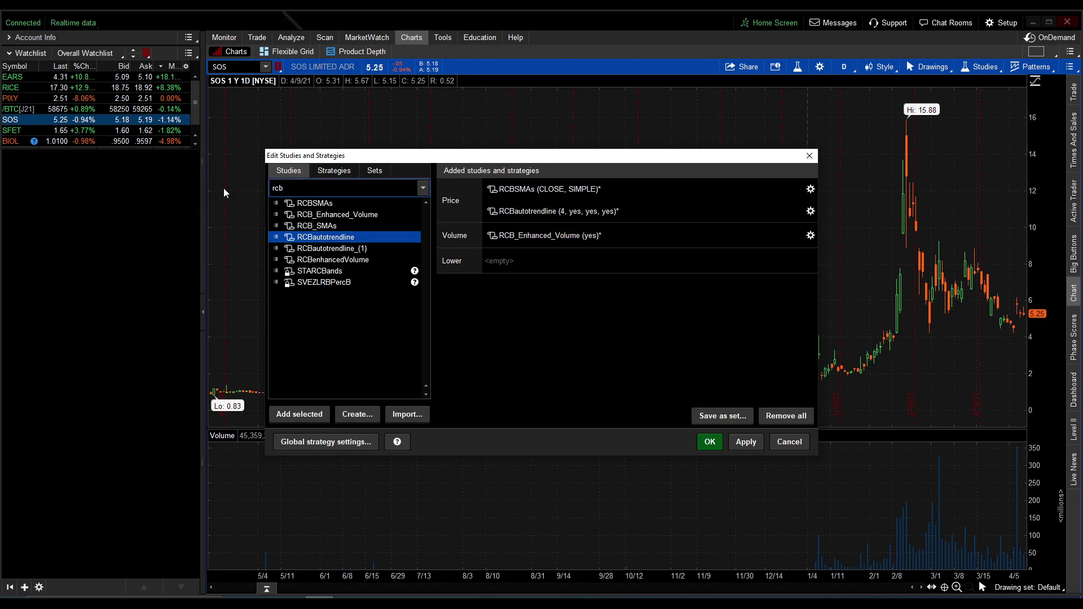
text(vwap)
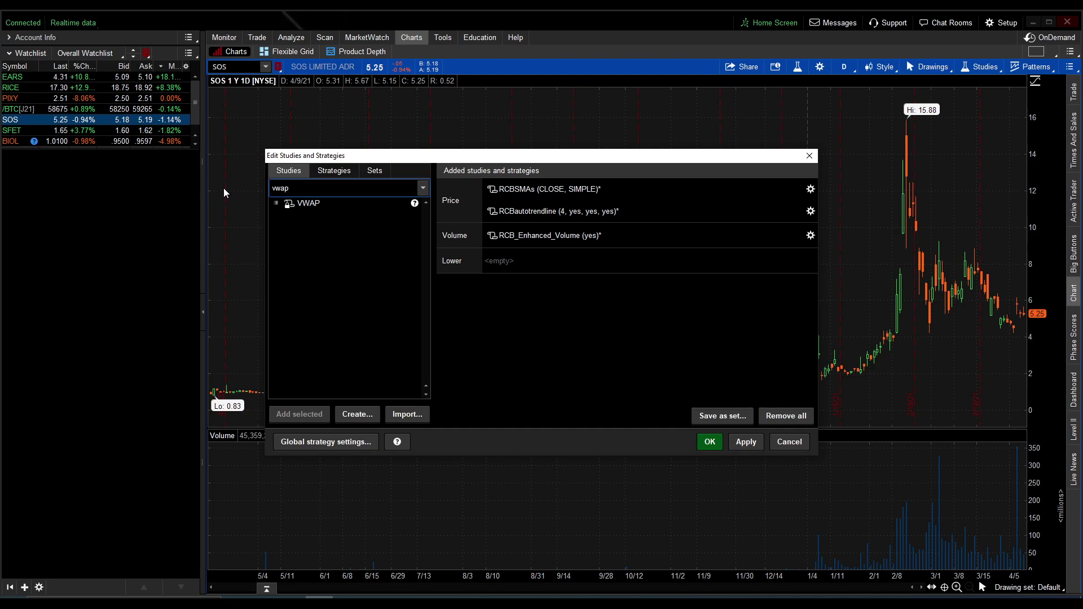
double_click(320, 201)
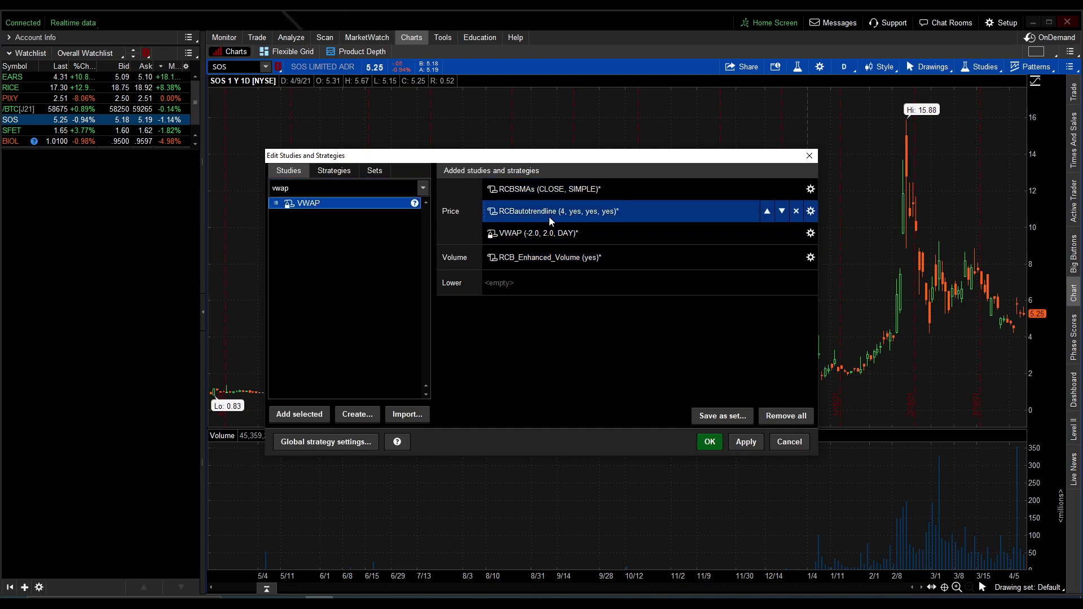
Style the VWAP line as dash-dot, width 2, in white
click(811, 233)
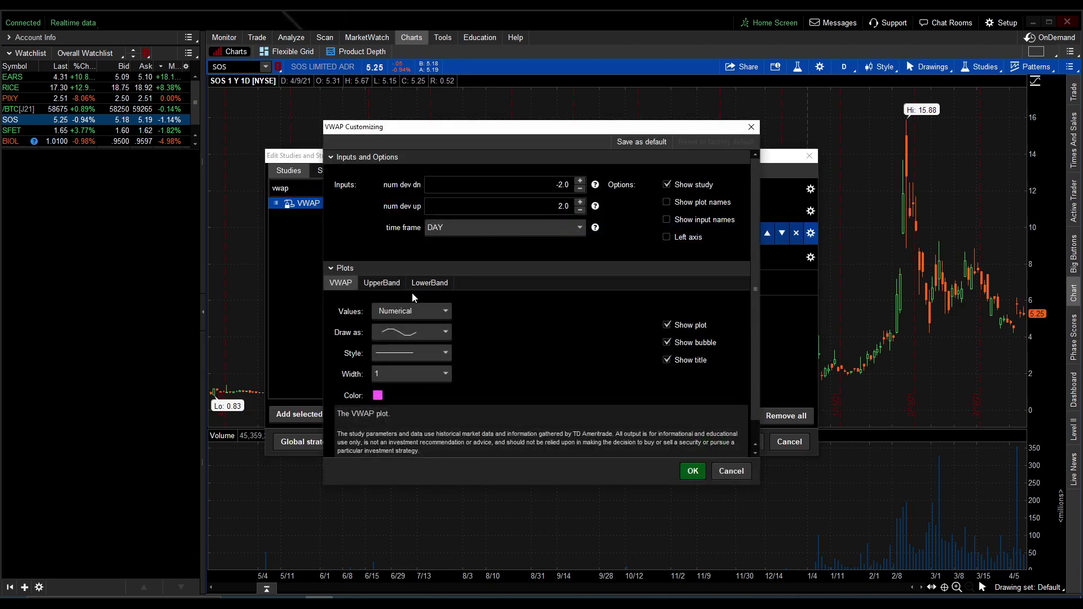
click(396, 353)
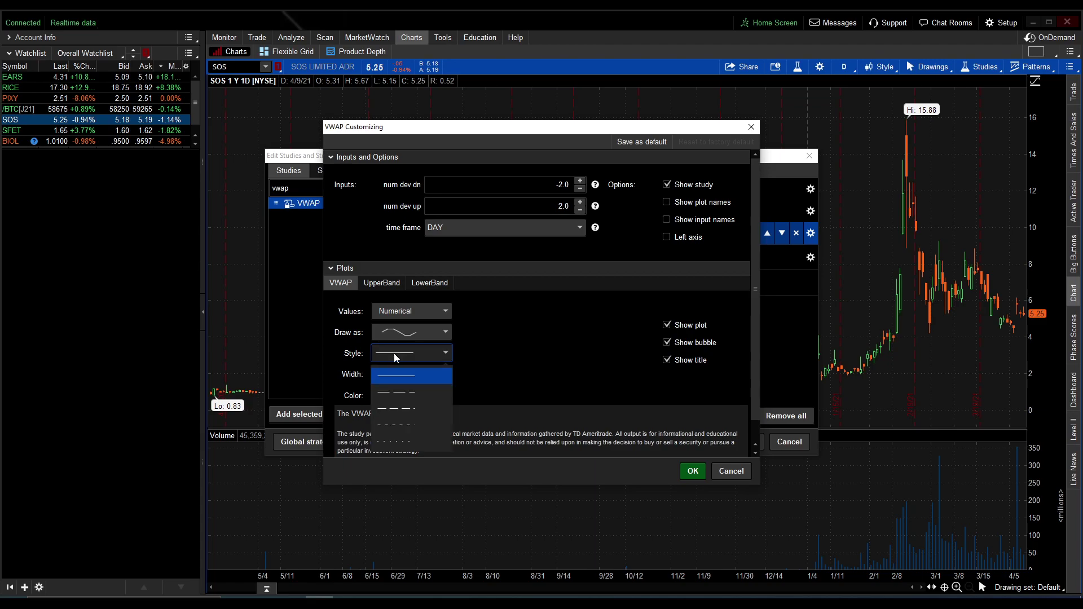
click(397, 411)
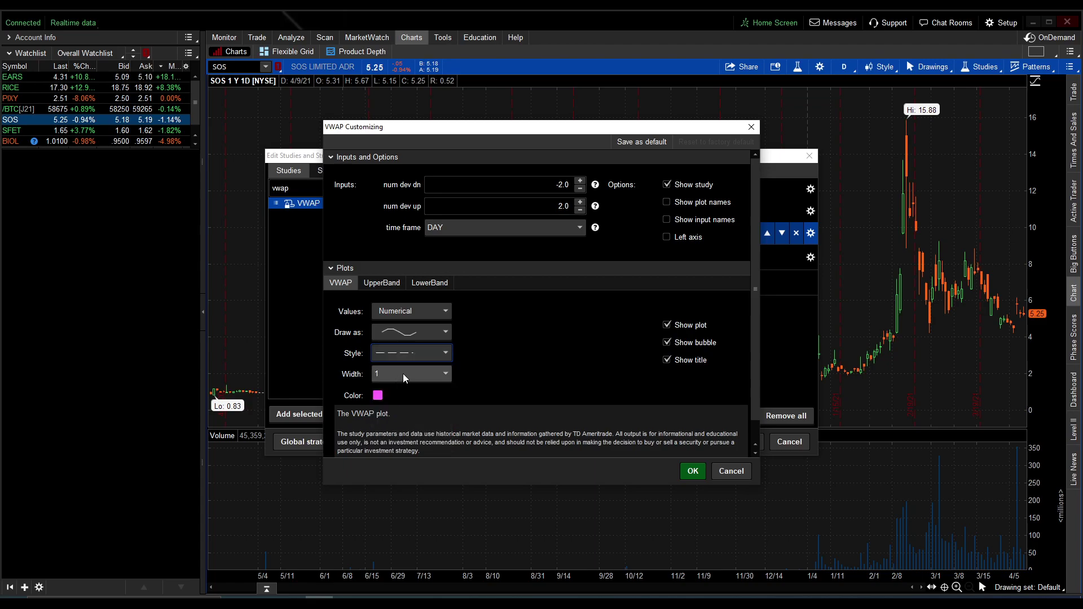
click(403, 373)
click(388, 414)
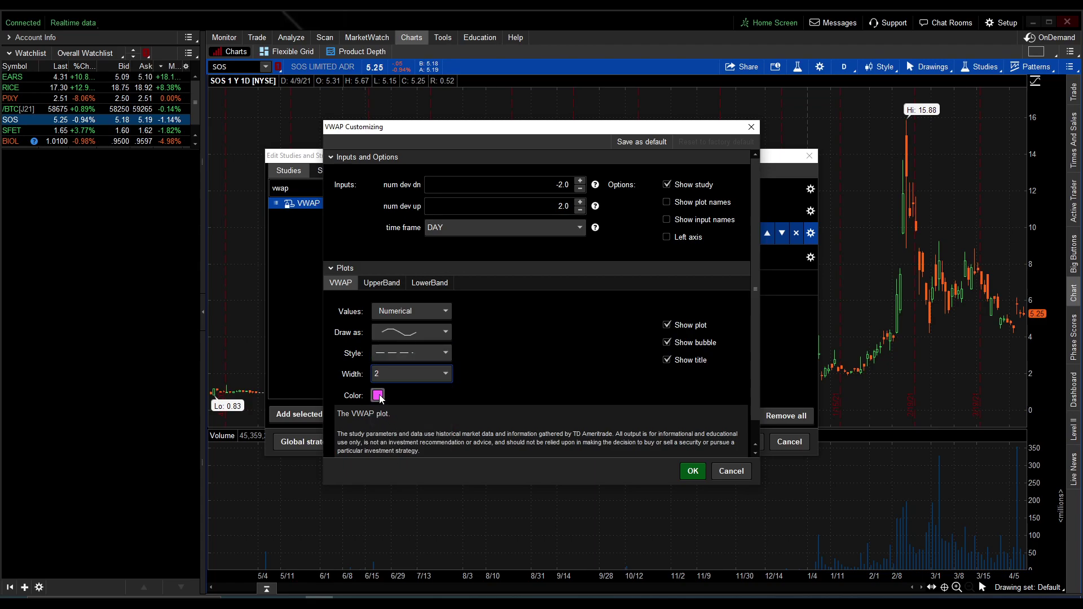
click(378, 395)
click(373, 479)
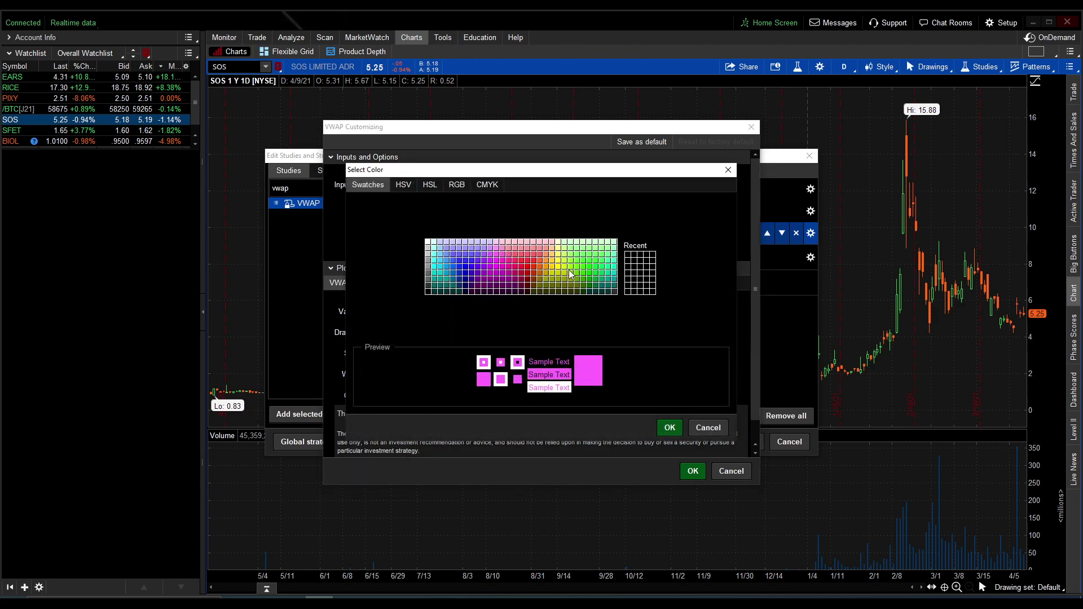
click(428, 242)
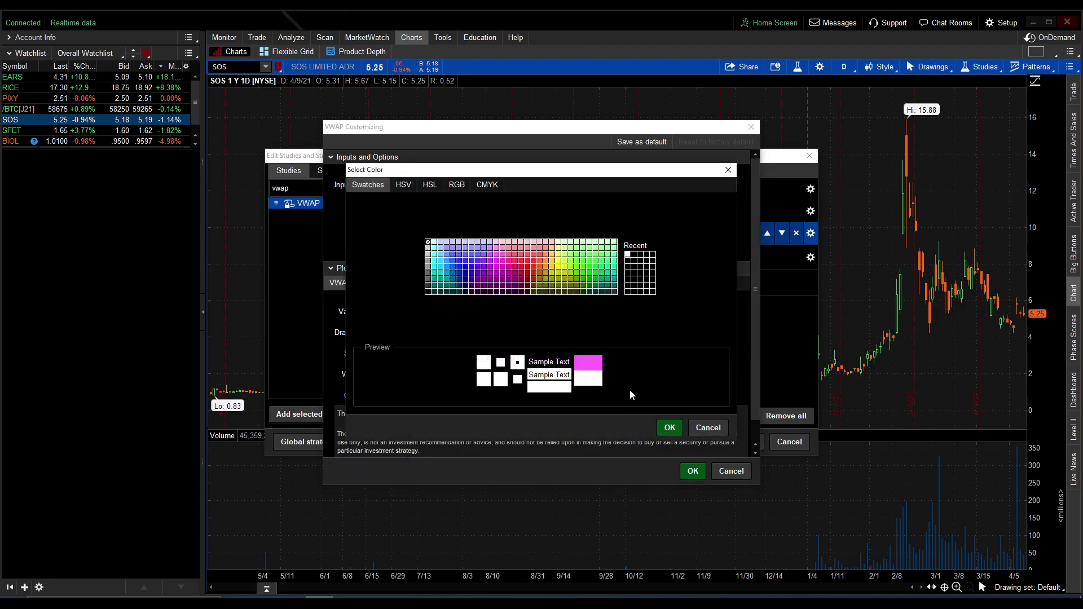
click(667, 428)
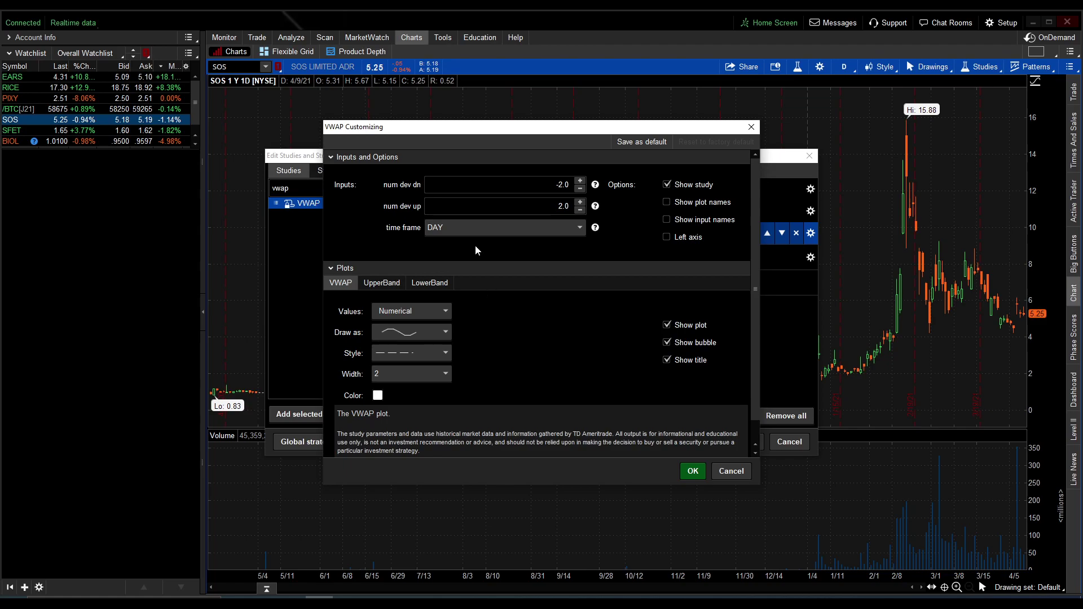
Hide the plot, bubble and title of the UpperBand and LowerBand, then save the VWAP settings
click(377, 282)
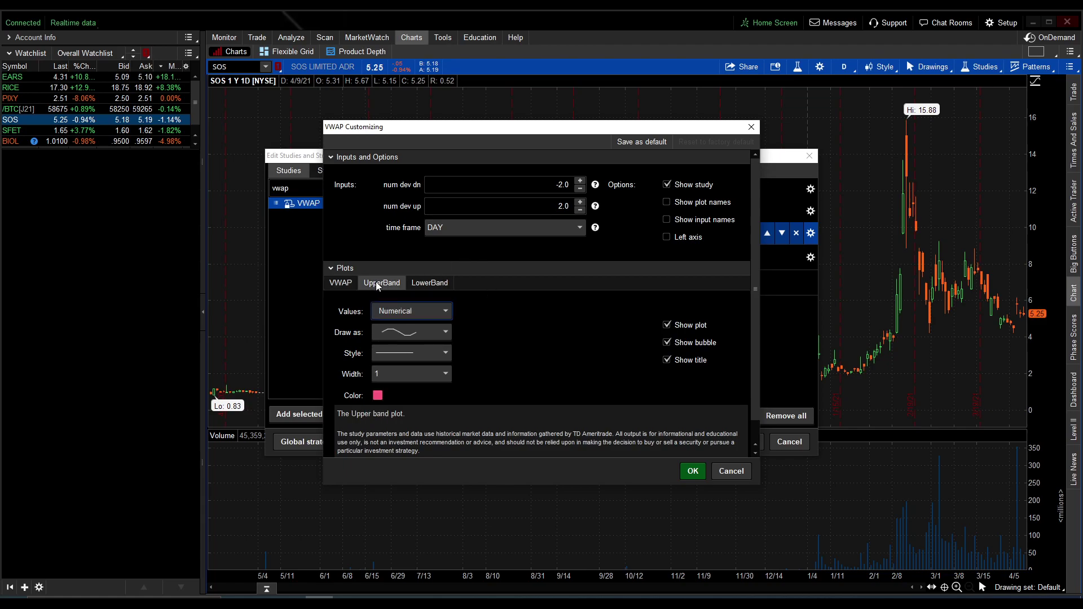
click(666, 327)
click(667, 343)
click(667, 360)
click(425, 286)
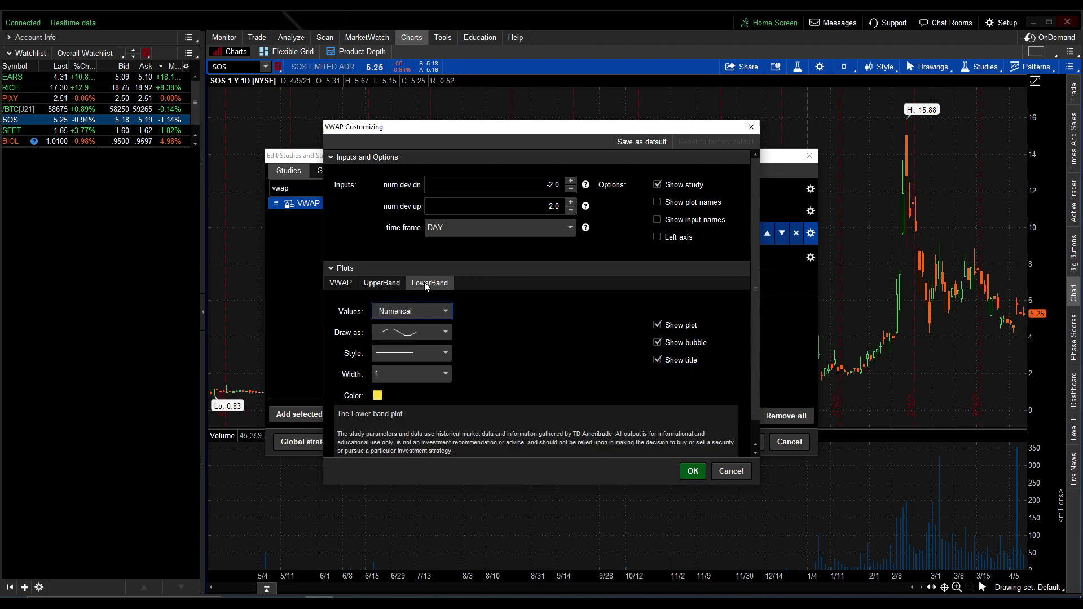
click(657, 325)
click(657, 342)
click(657, 360)
click(693, 471)
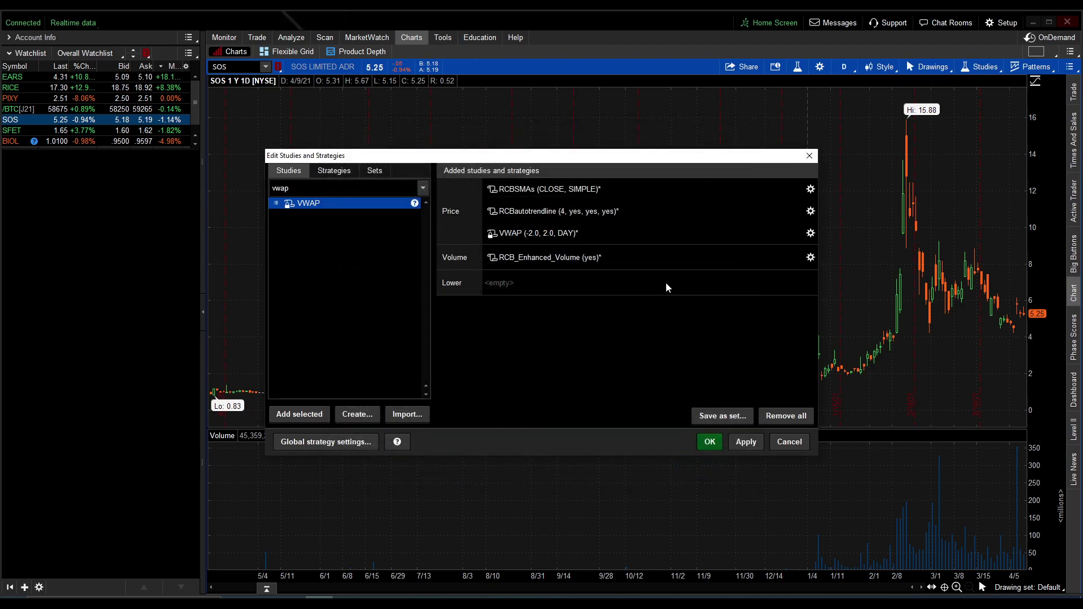
Apply the RCB SMAs, RCB autotrendline and VWAP studies, then set the SOS chart to 1 day, 1 minute
click(746, 443)
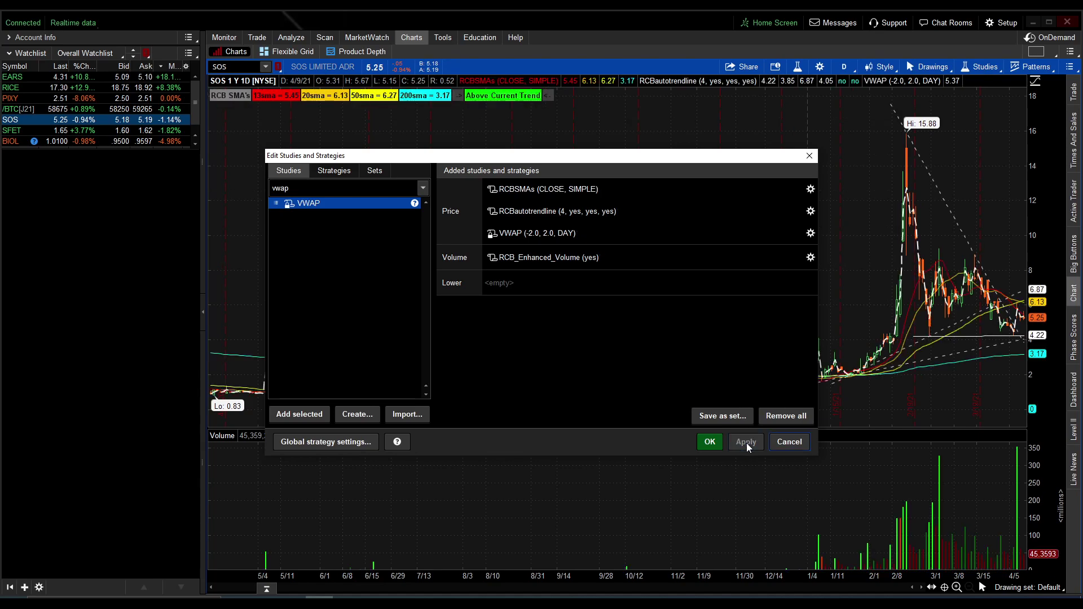
click(709, 441)
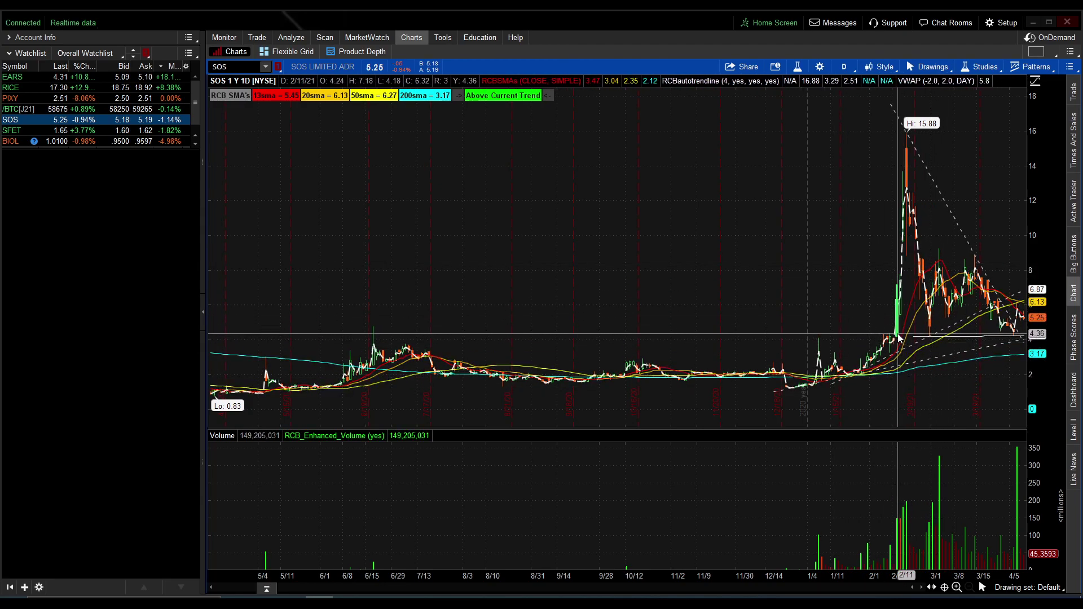
click(848, 67)
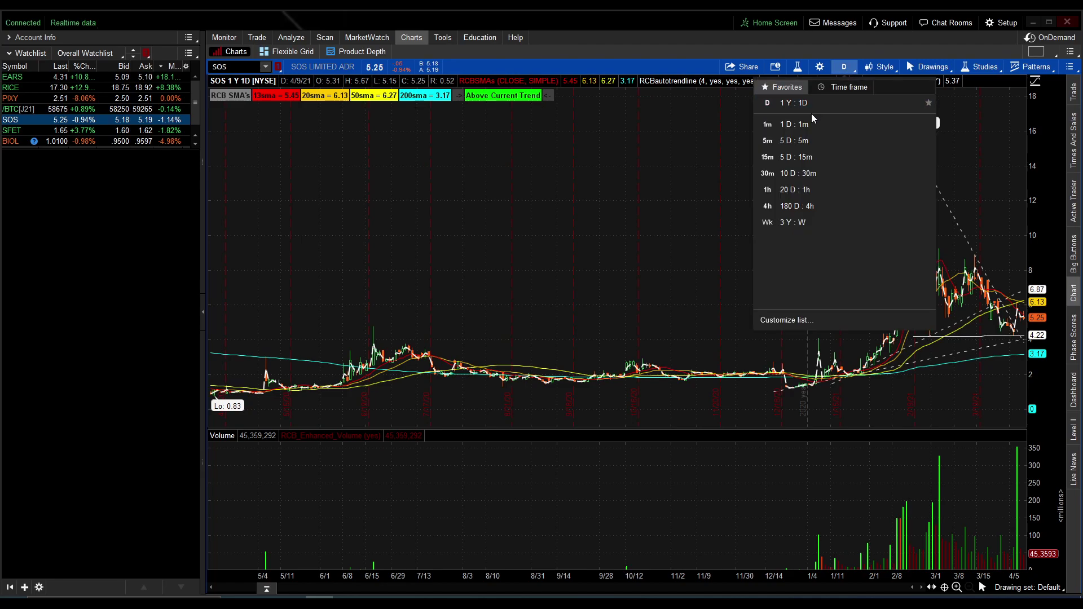
click(804, 124)
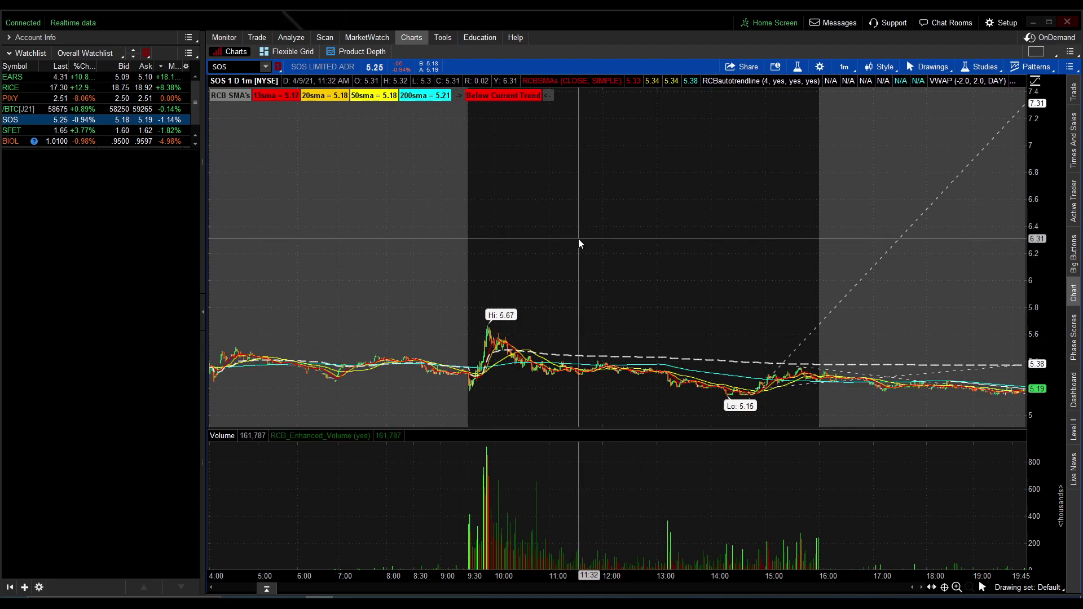
In Chart Settings, make the price axis fit high/low instead of studies and apply
click(820, 67)
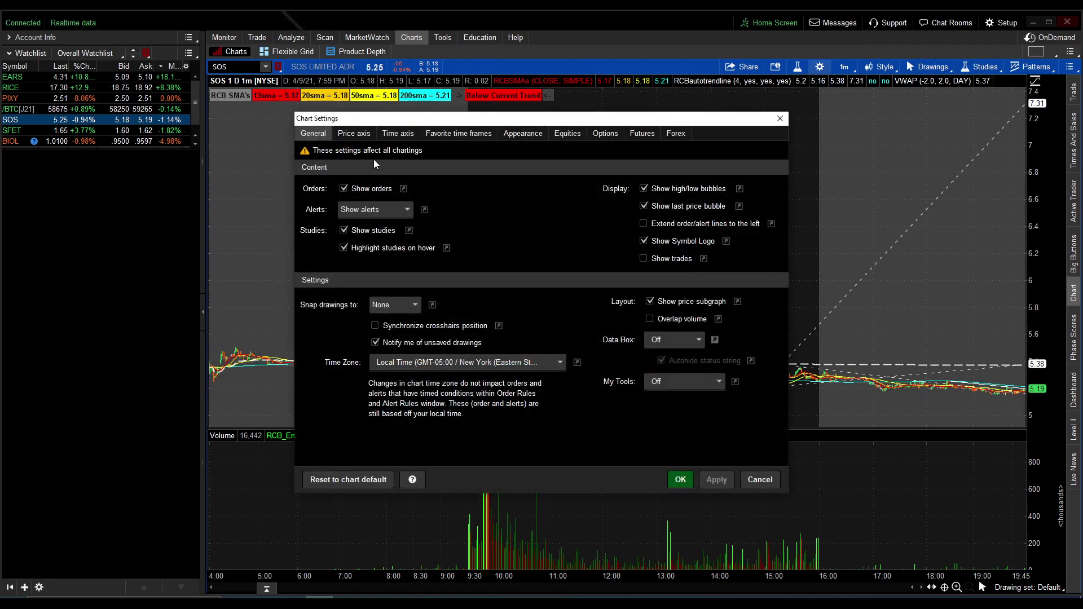
click(356, 135)
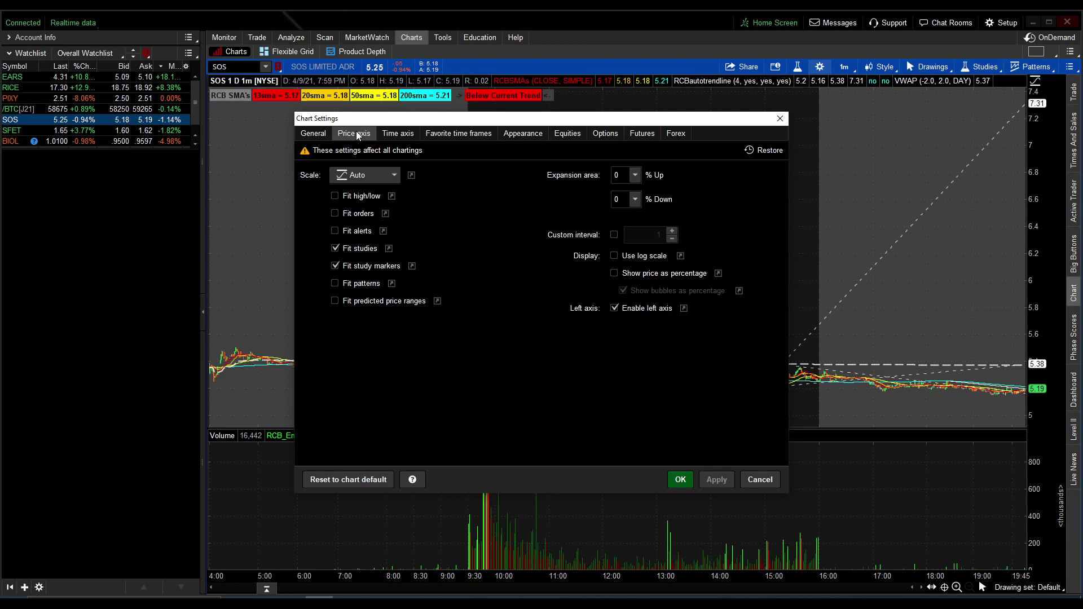
click(335, 249)
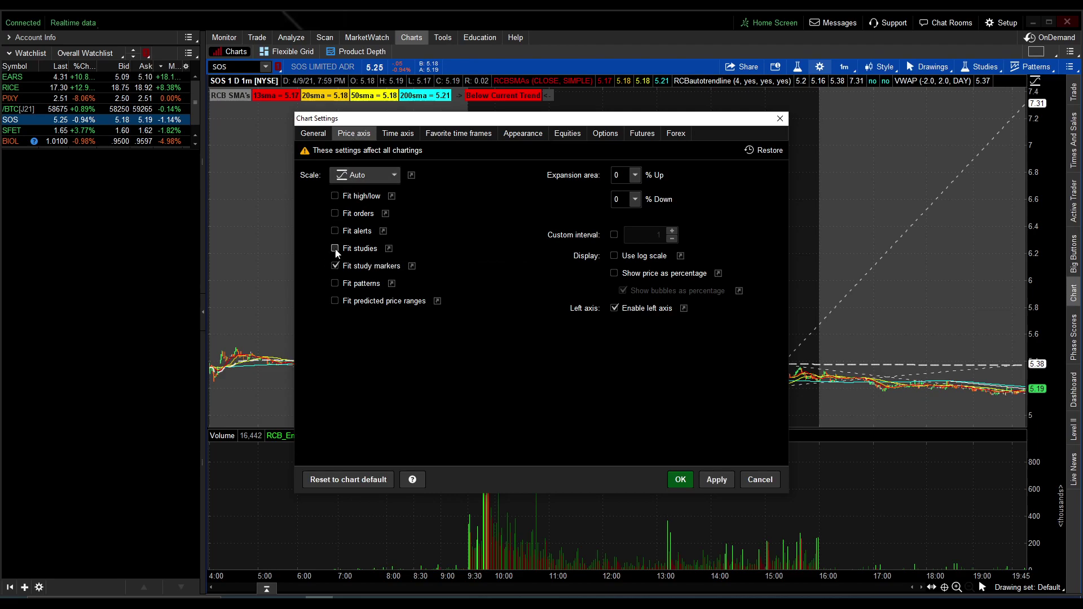
click(336, 197)
click(725, 481)
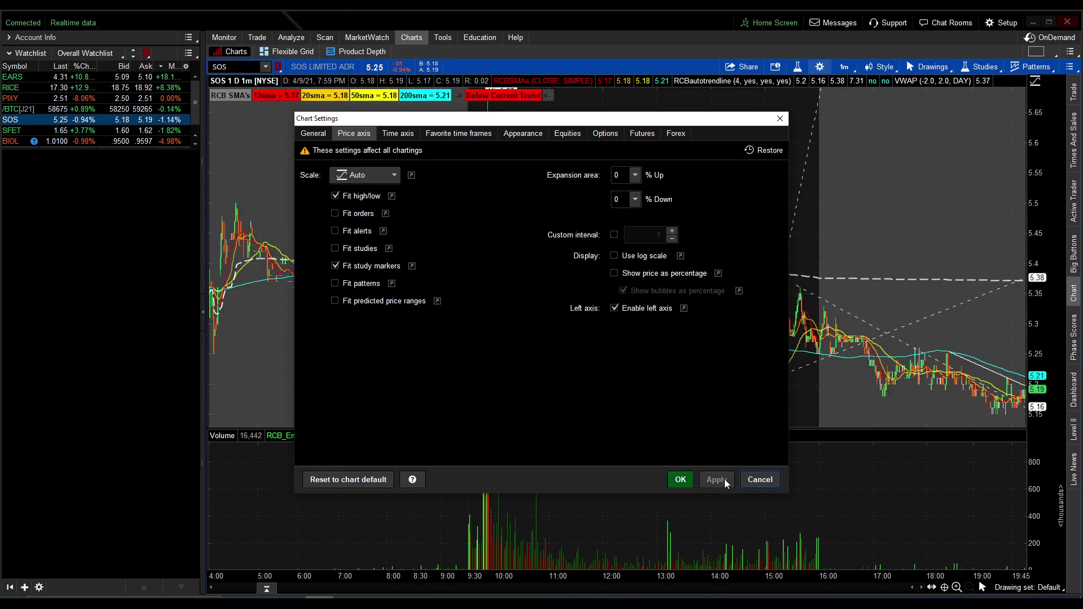
On the time axis, turn off Options autoexpand, set a 100-bar expansion area, and apply
click(396, 135)
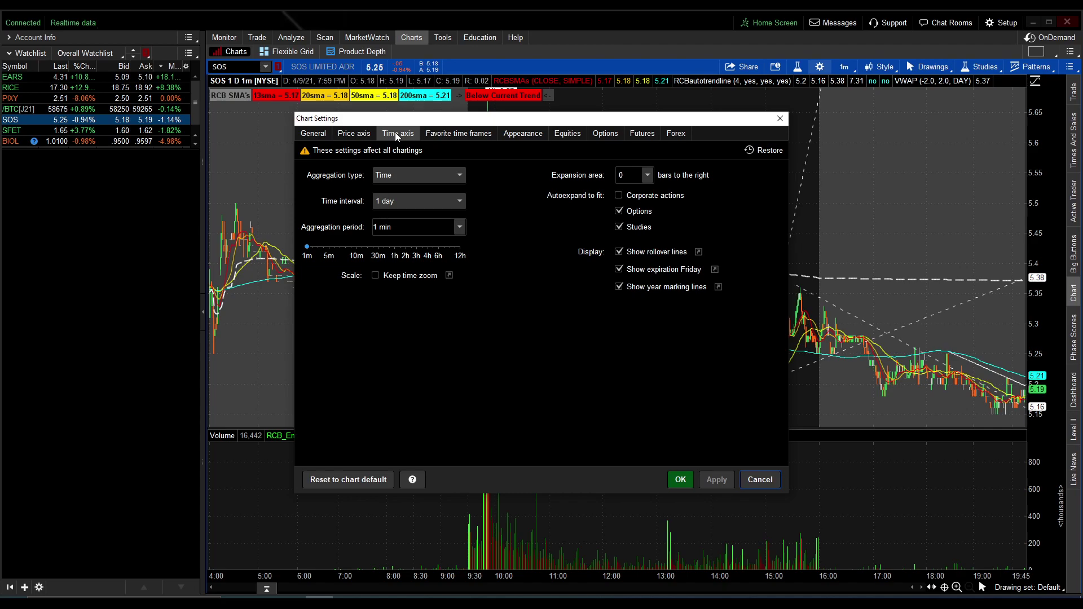
click(619, 212)
click(649, 175)
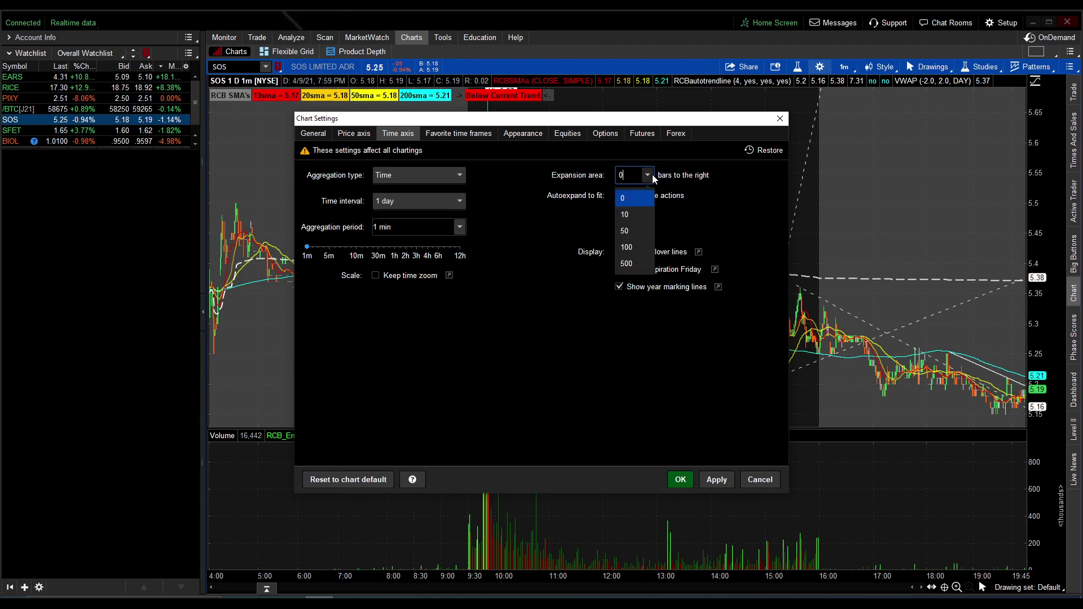
click(630, 247)
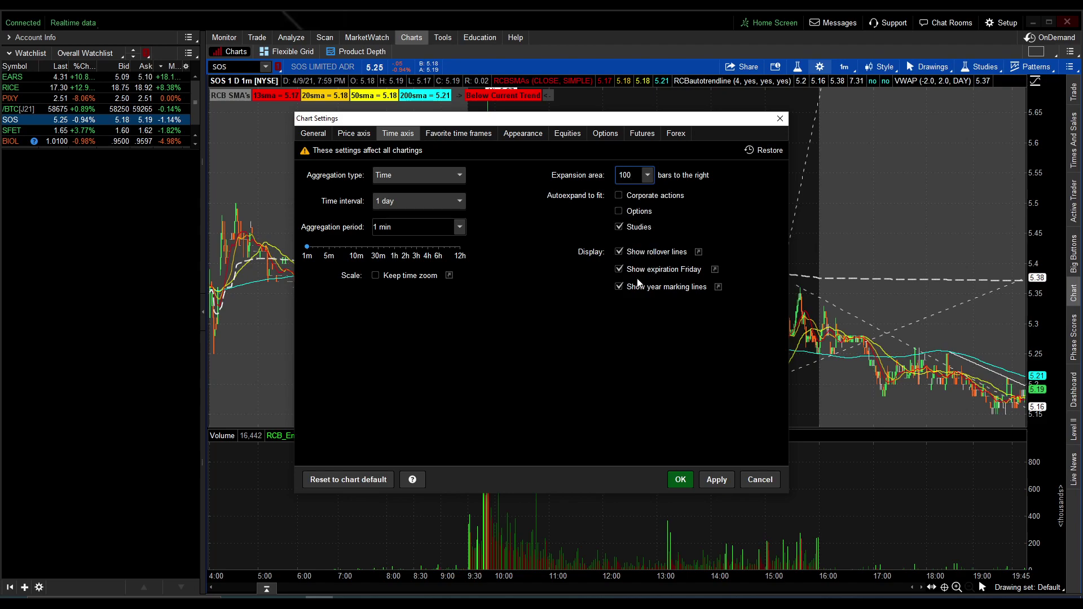
click(715, 480)
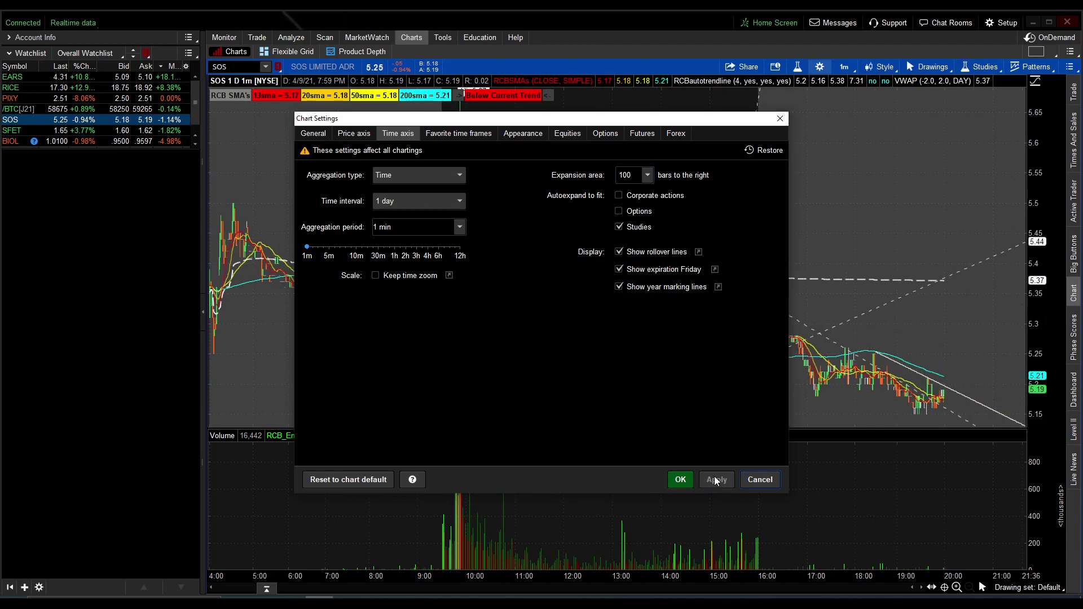
In Appearance, fill up candles green and colour volume bars as symbol ticks, then apply and close
click(450, 134)
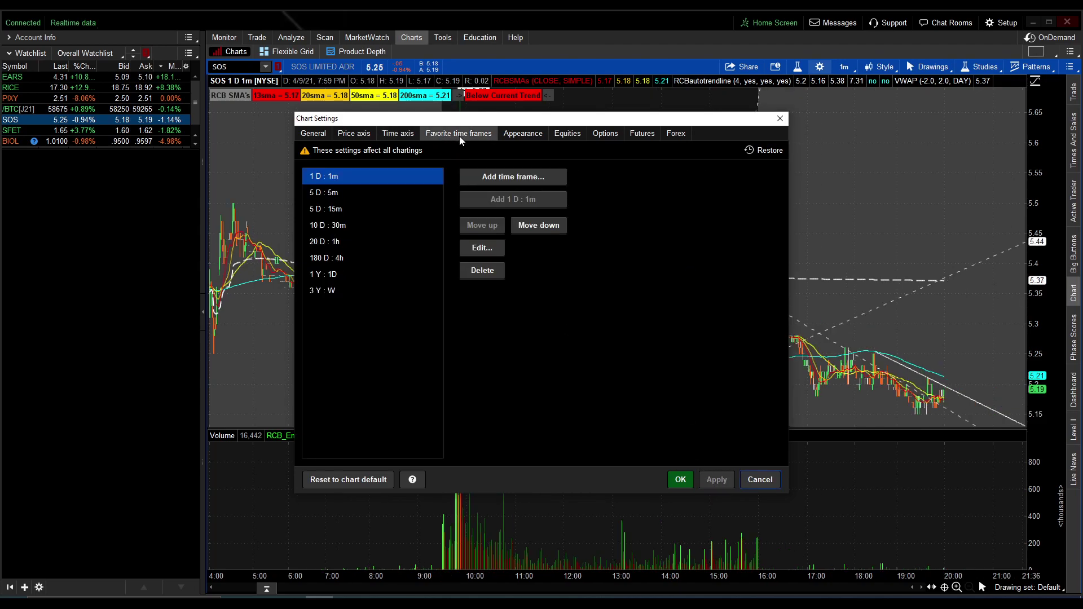
click(516, 134)
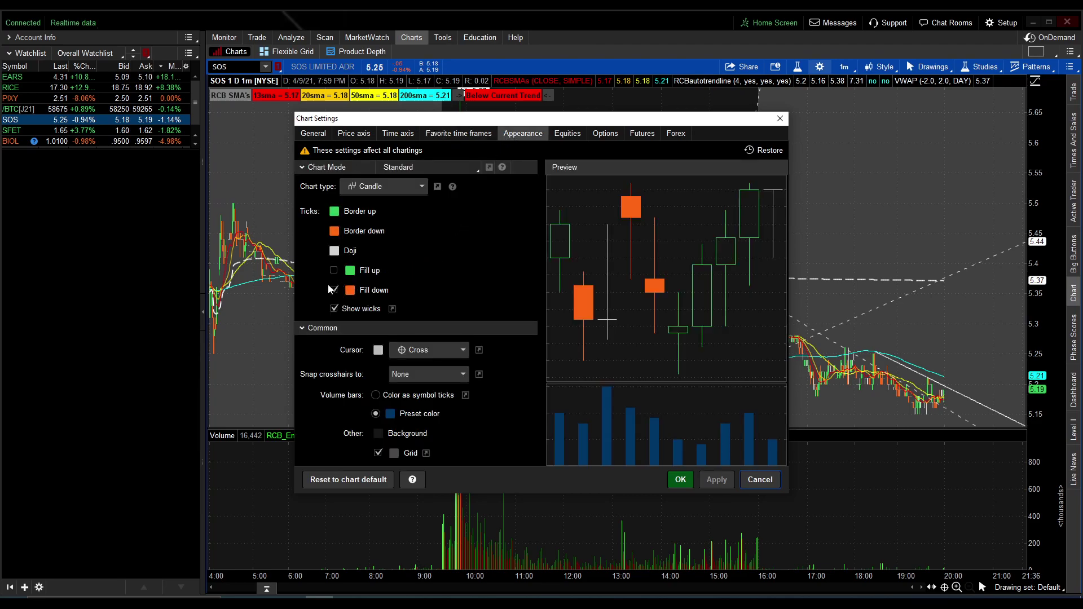
click(334, 272)
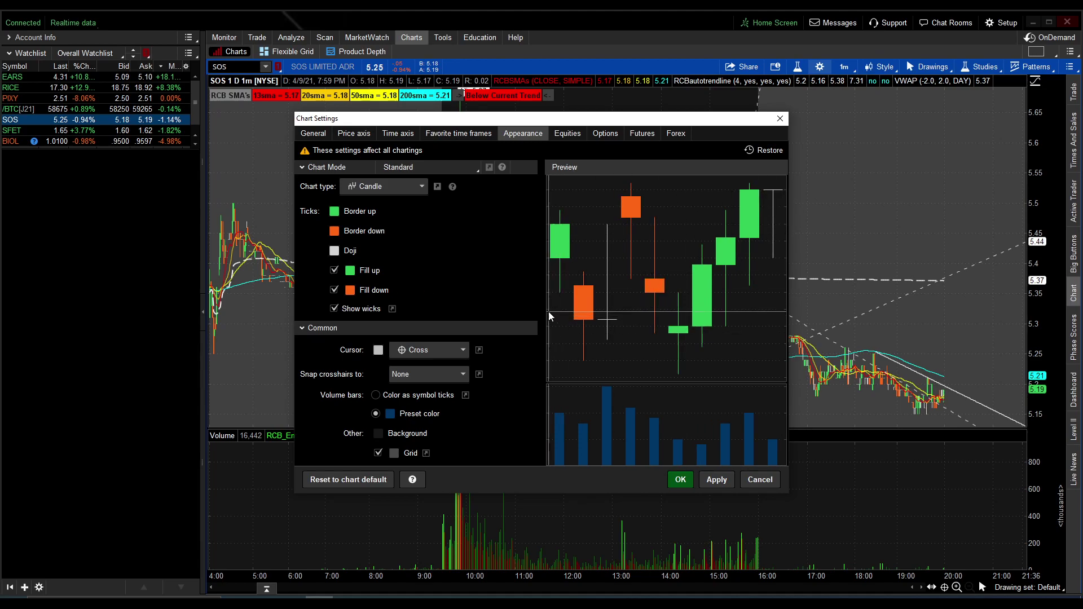
click(375, 396)
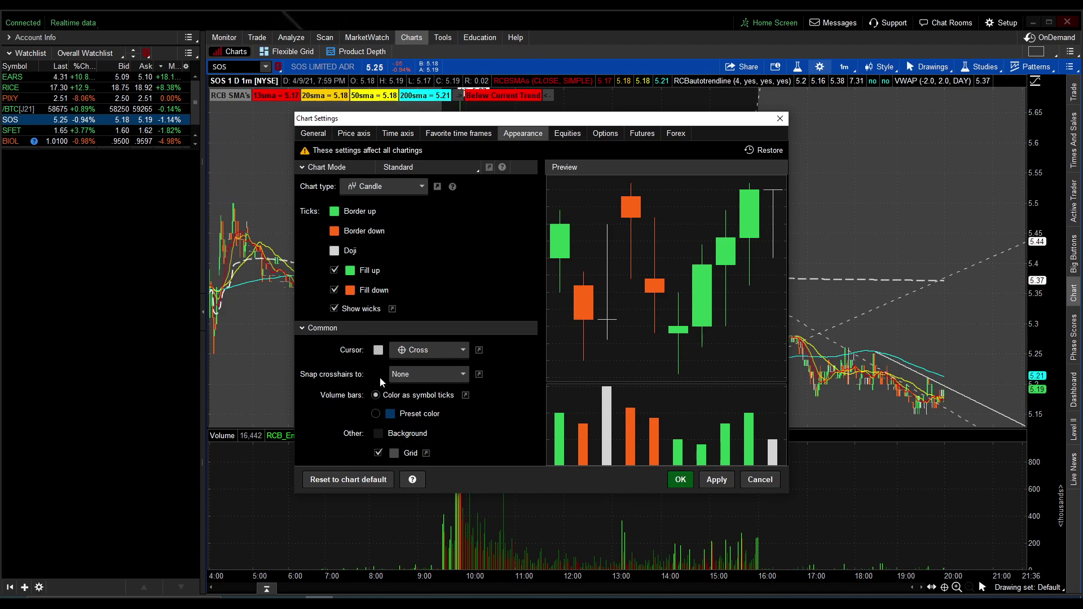
click(714, 483)
click(680, 481)
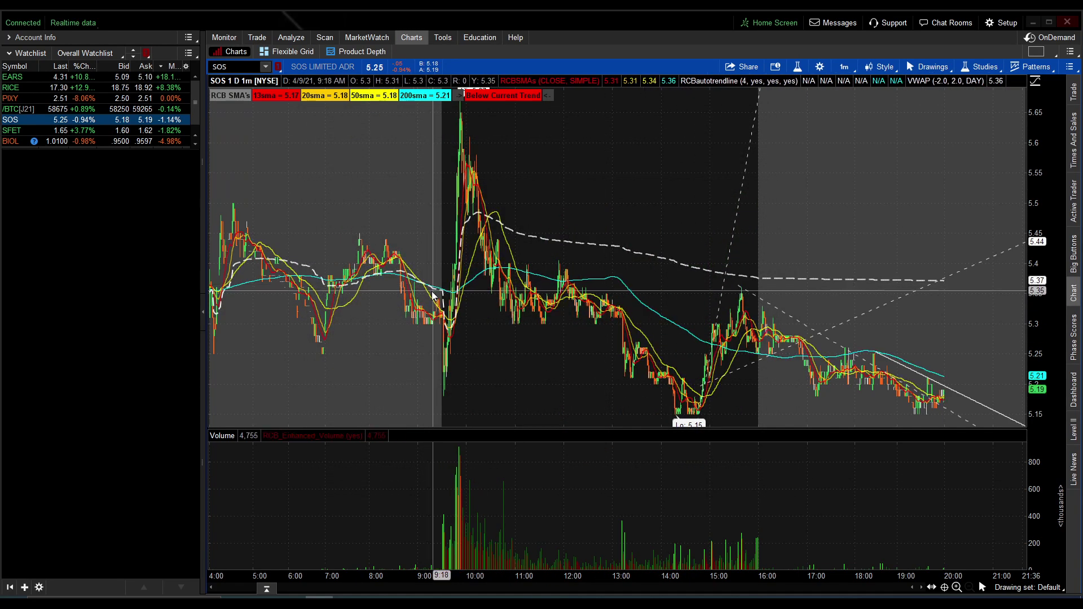
Zoom the chart to 9:00–18:00 and switch the time frame to 5 D : 5m
drag(418, 296, 723, 285)
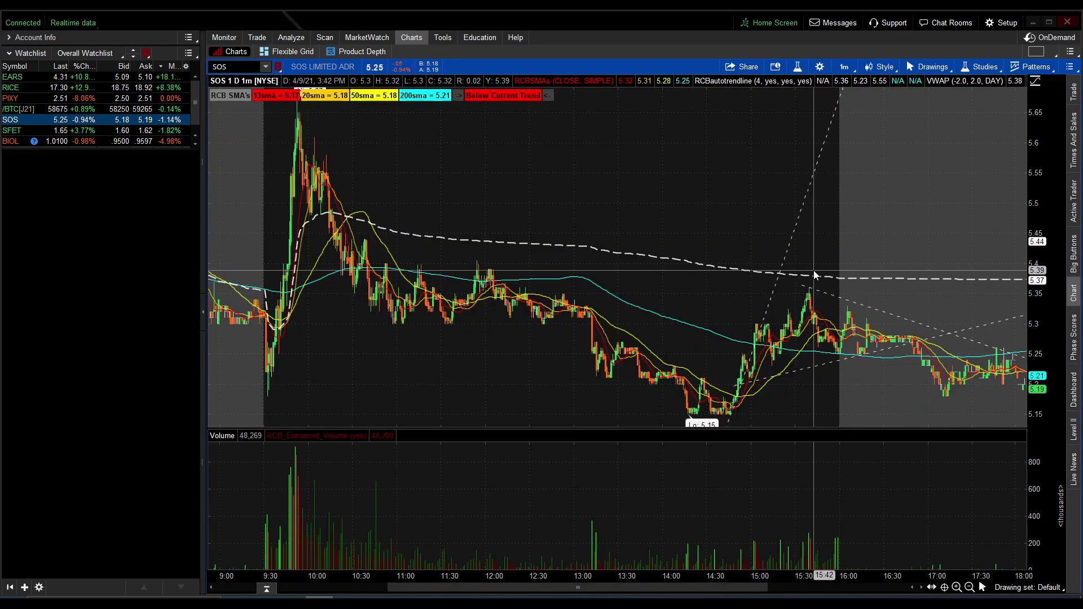
click(844, 66)
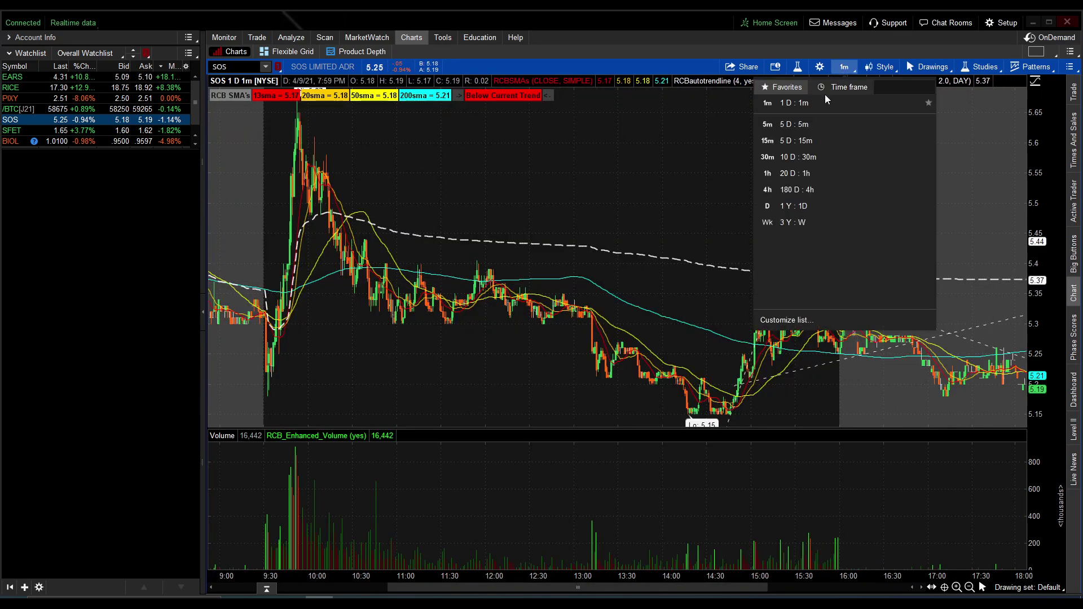
click(806, 124)
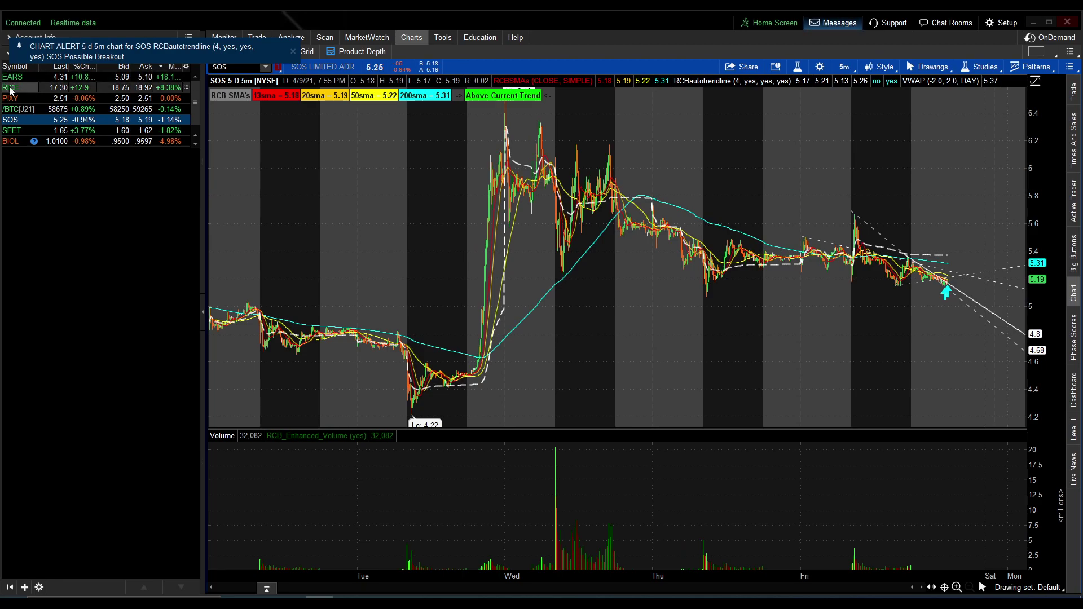
Load RICE and zoom in to Friday's session, about 9:45–17:00
click(45, 88)
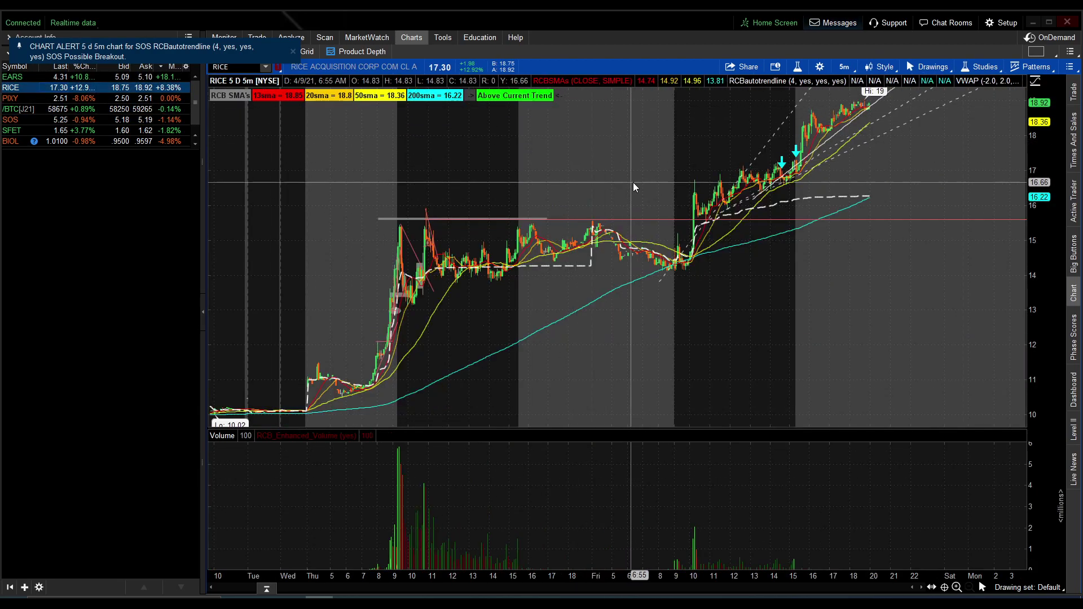
drag(633, 182, 875, 179)
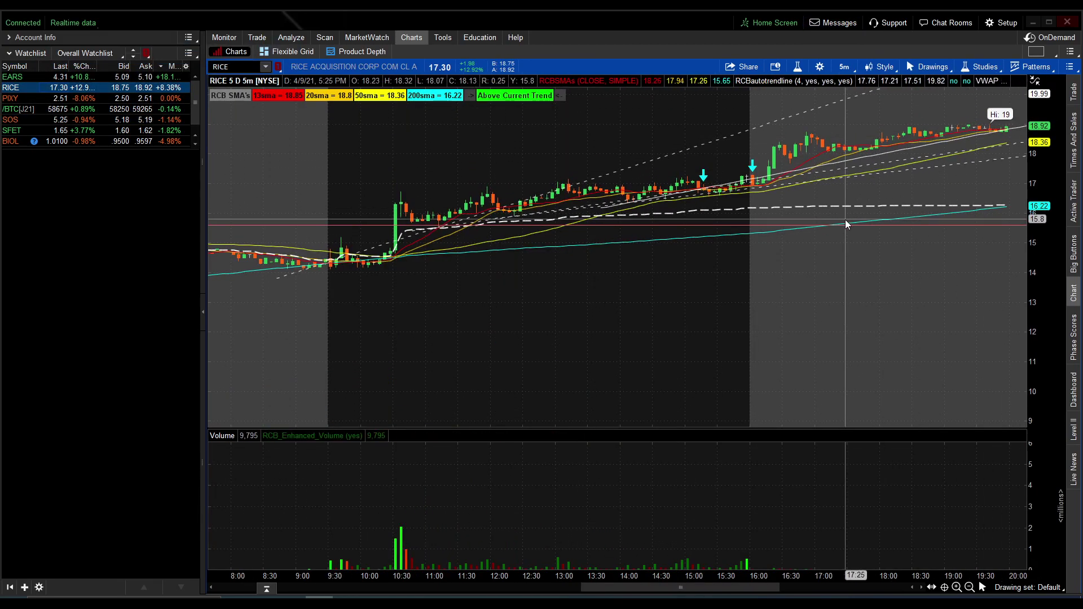
drag(814, 235, 340, 126)
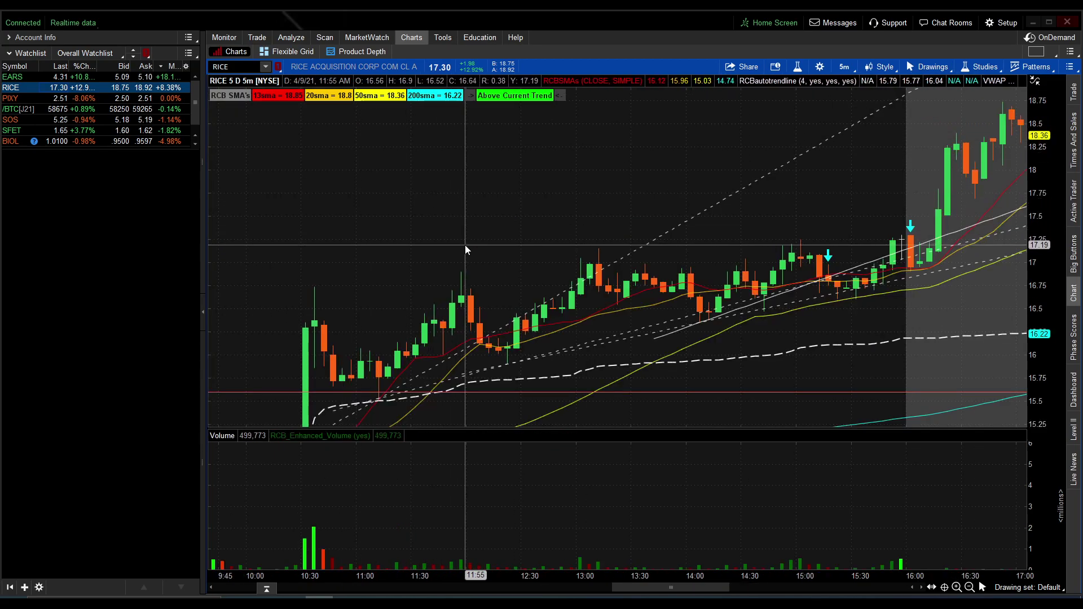